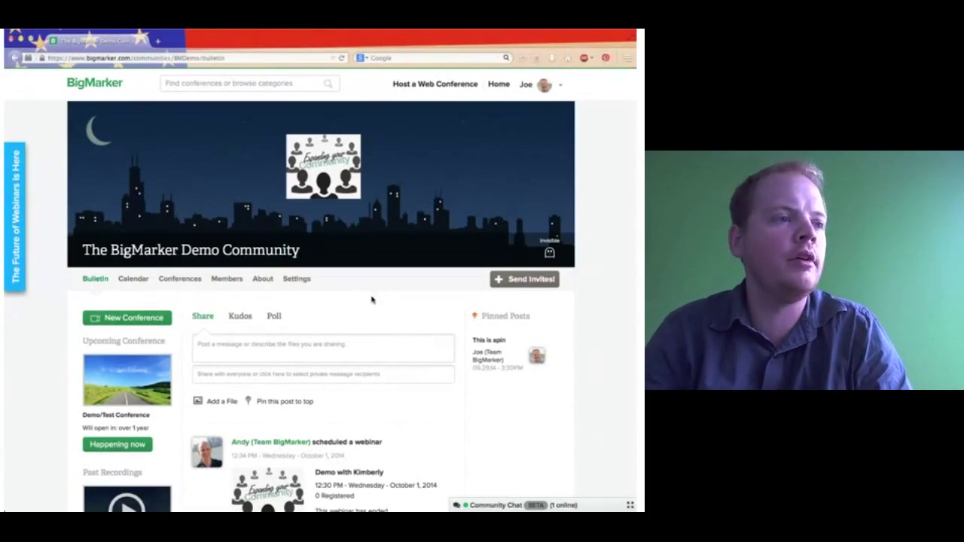
Open The BigMarker Demo Community's Settings on Community Profile and select the community name.
scroll(371, 299, "up", 1)
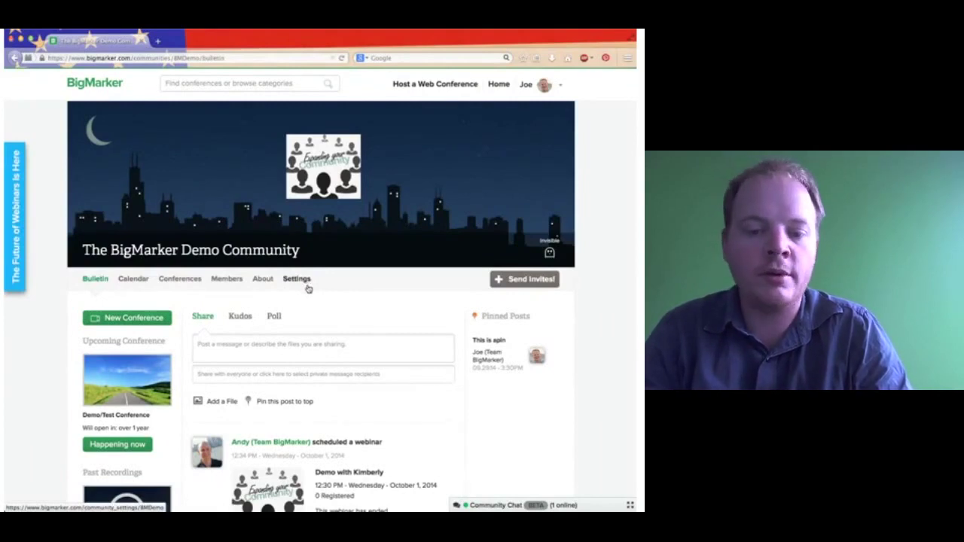
left_click(307, 289)
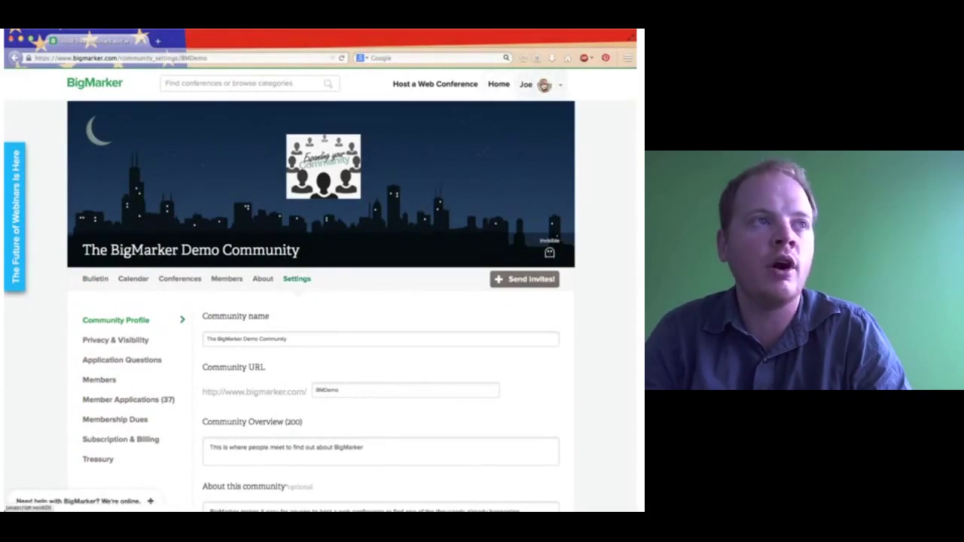
left_click(544, 86)
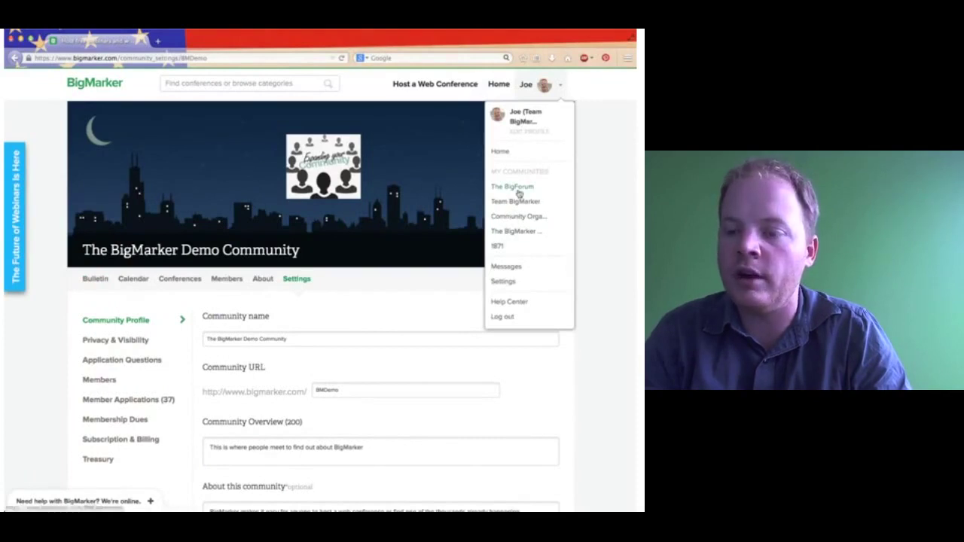
left_click(430, 286)
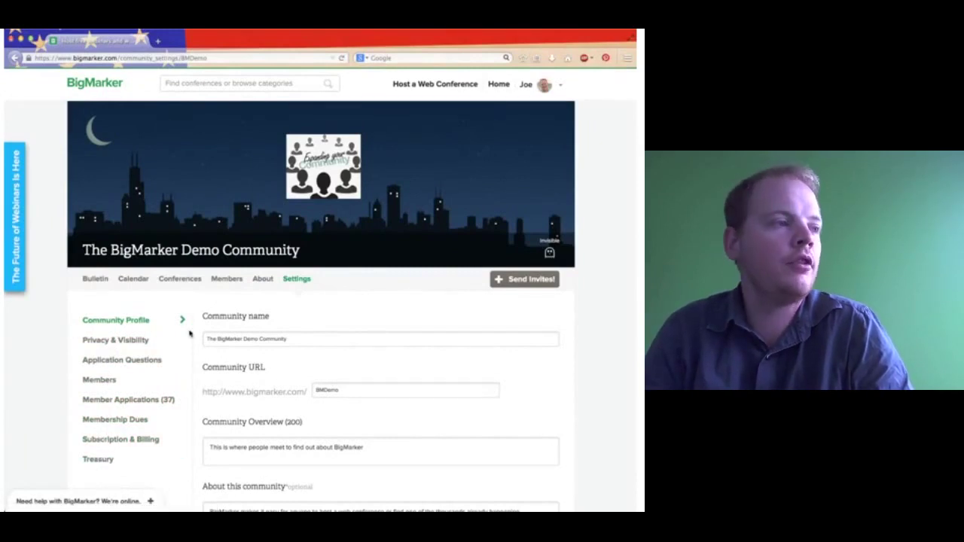
scroll(189, 333, "down", 2)
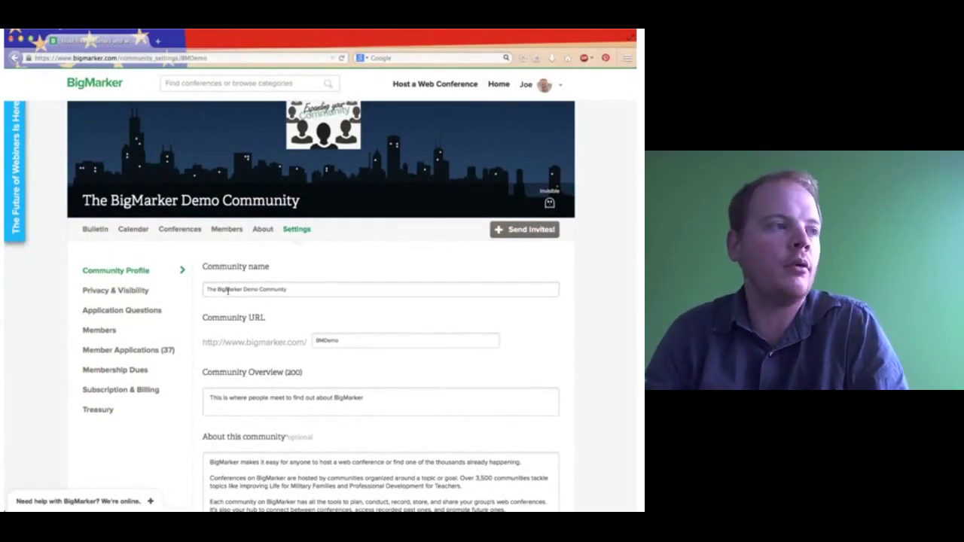
left_click_drag(208, 289, 290, 289)
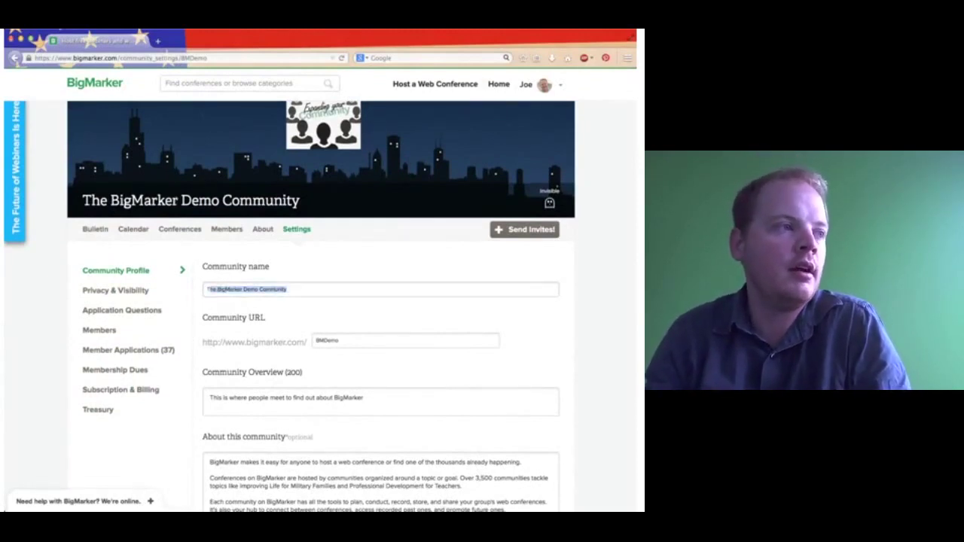
Open the community About page in a new tab, view it, and return to Settings.
middle_click(269, 231)
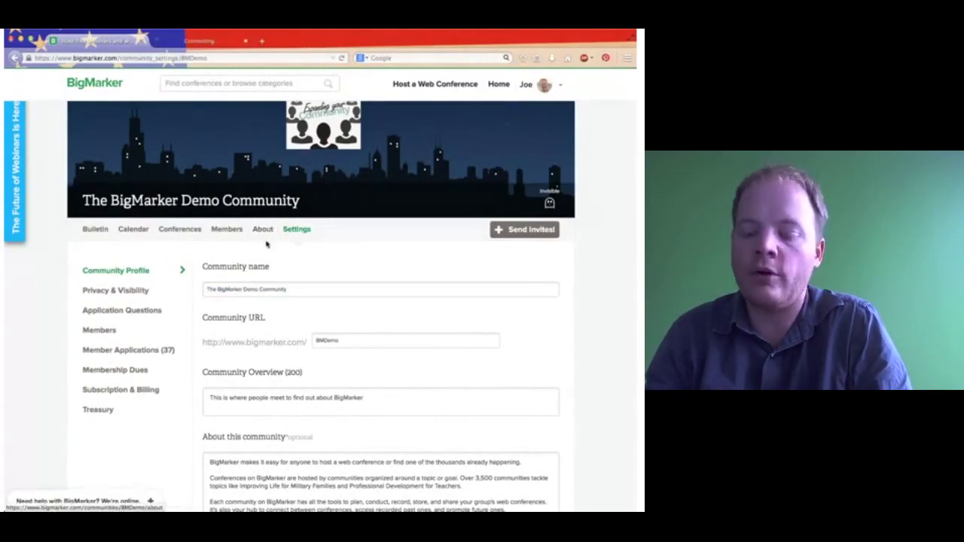
left_click(194, 43)
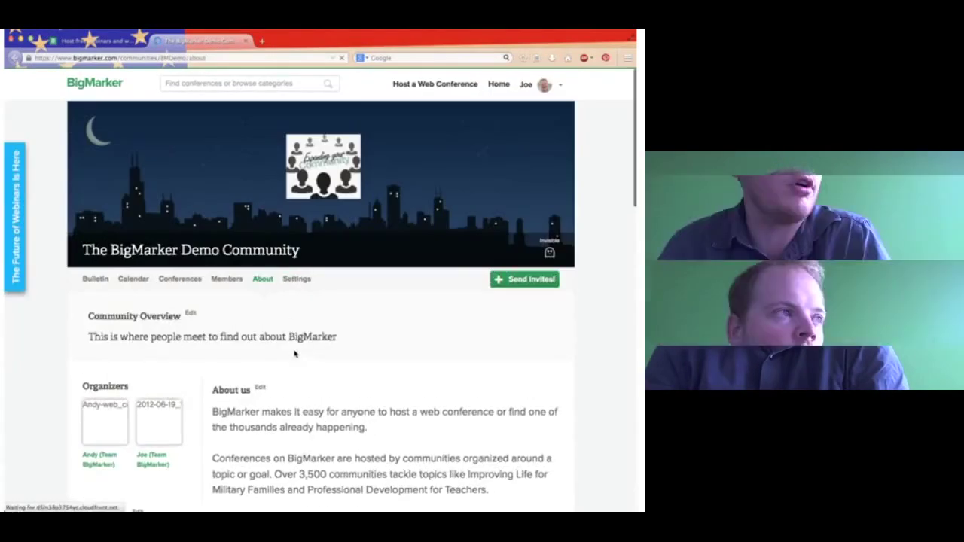
scroll(291, 370, "down", 1)
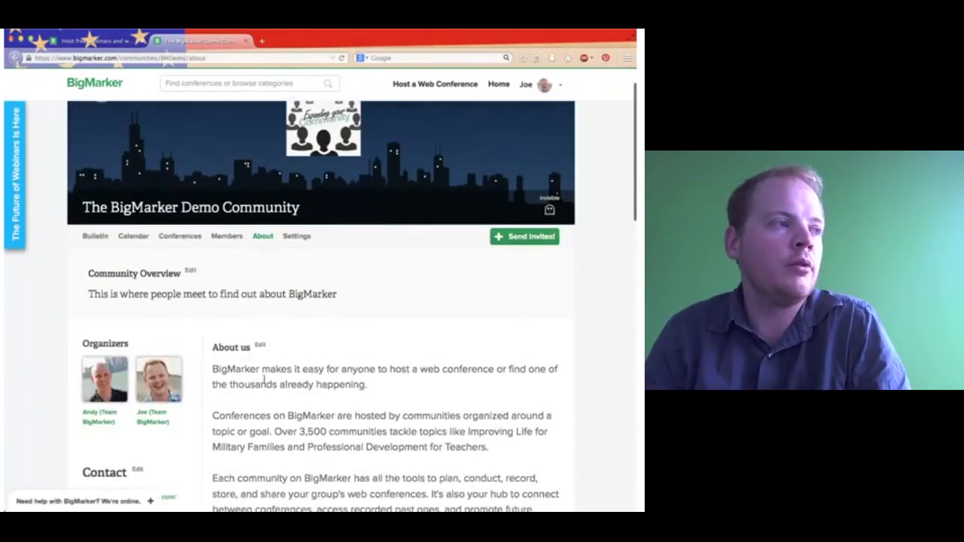
left_click(112, 40)
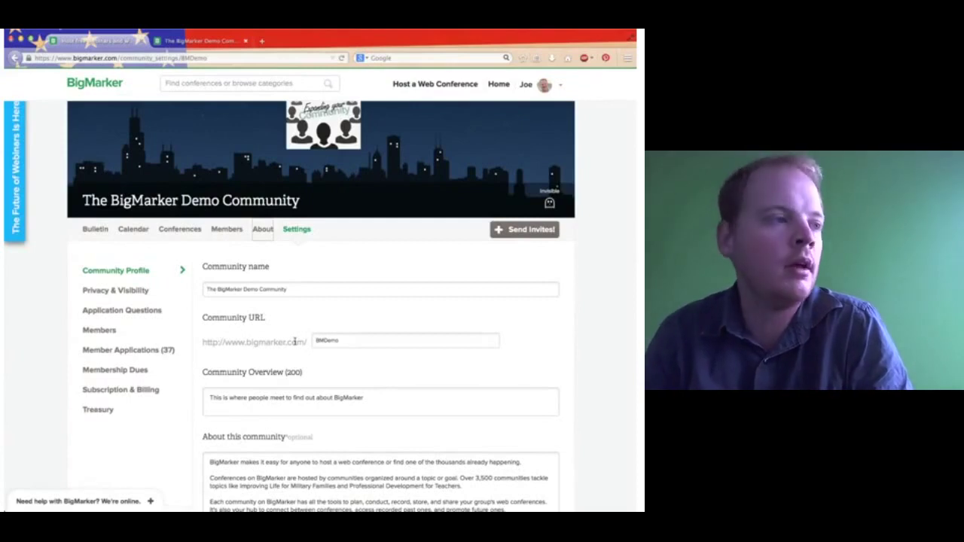
Add a full stop after 'BigMarker' in the Community Overview.
scroll(235, 405, "down", 3)
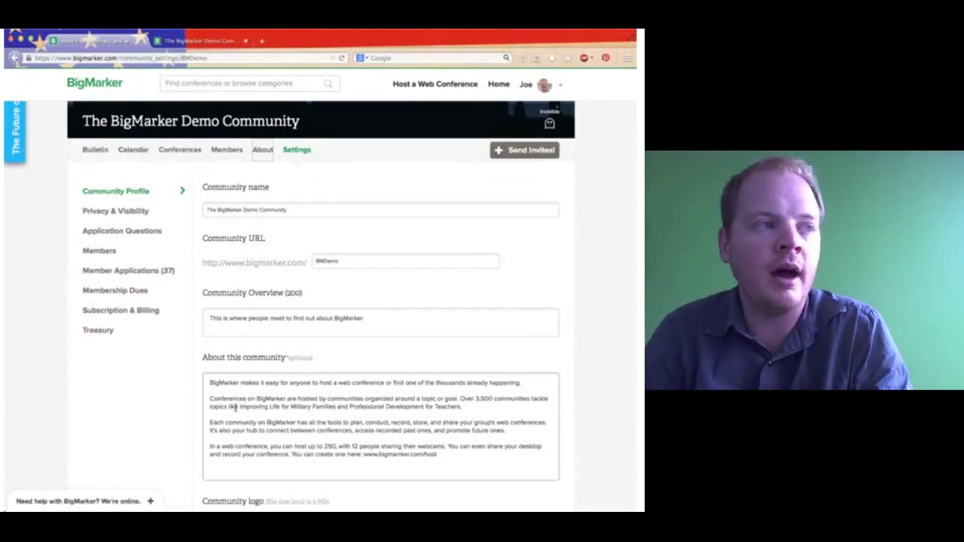
left_click(215, 310)
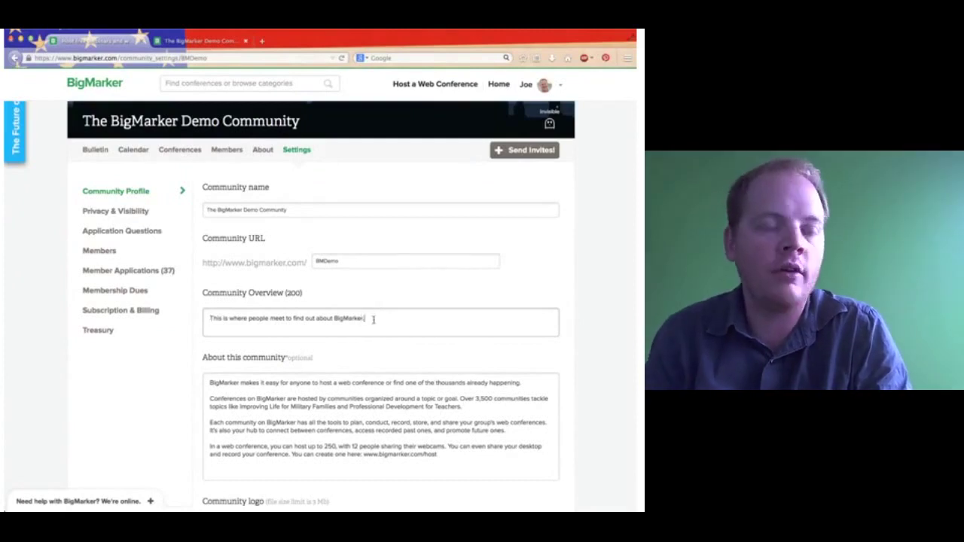
left_click(225, 396)
scroll(228, 401, "down", 1)
scroll(226, 401, "down", 4)
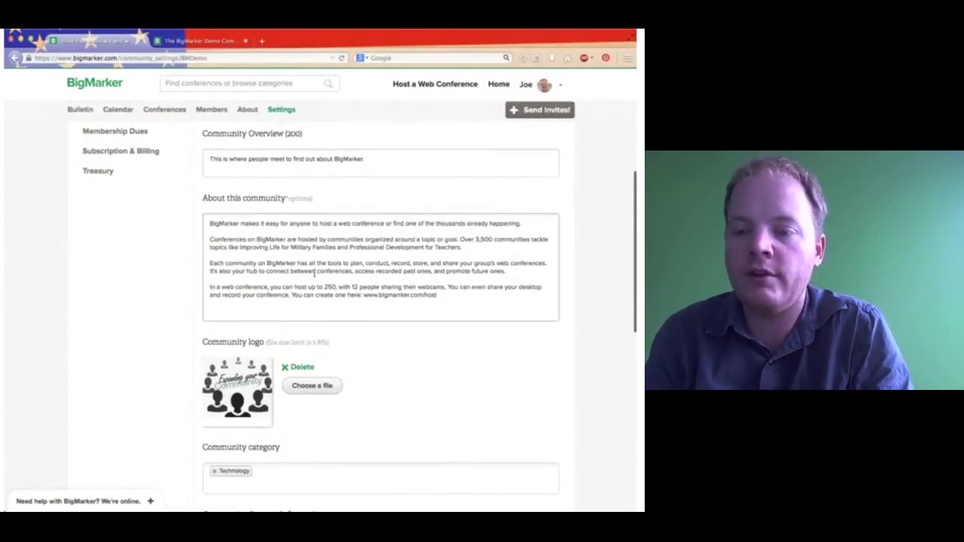
Compare the profile fields with the public About page, then return to Settings.
left_click(247, 109)
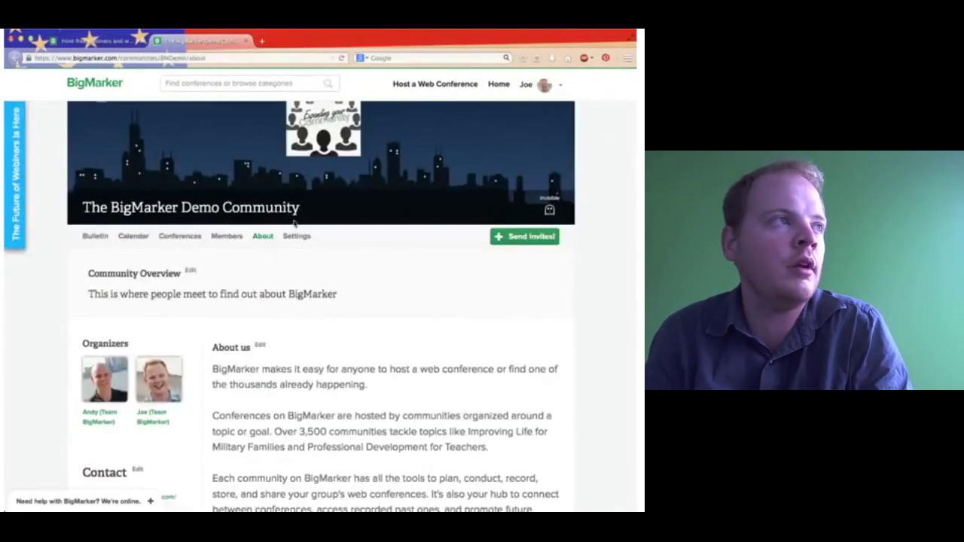
scroll(322, 424, "down", 3)
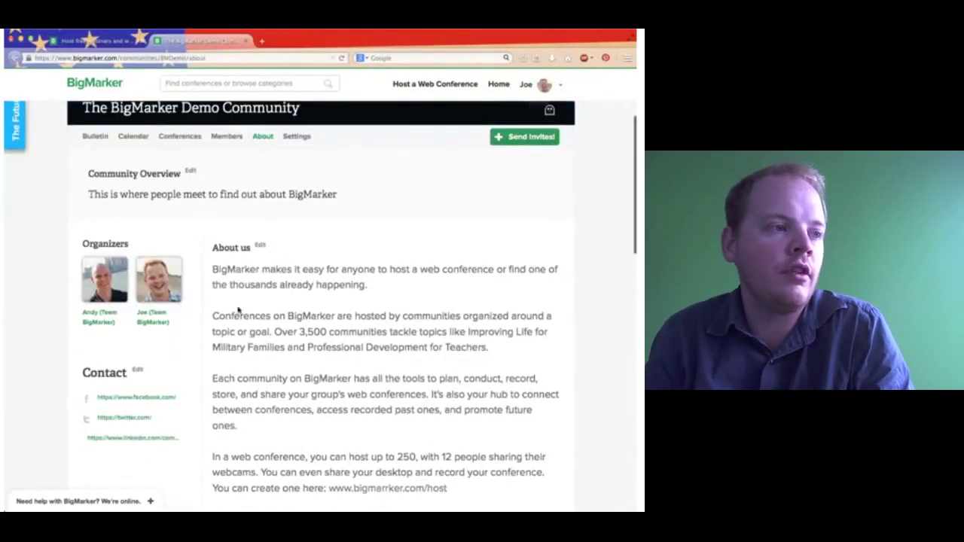
key("alt+Left")
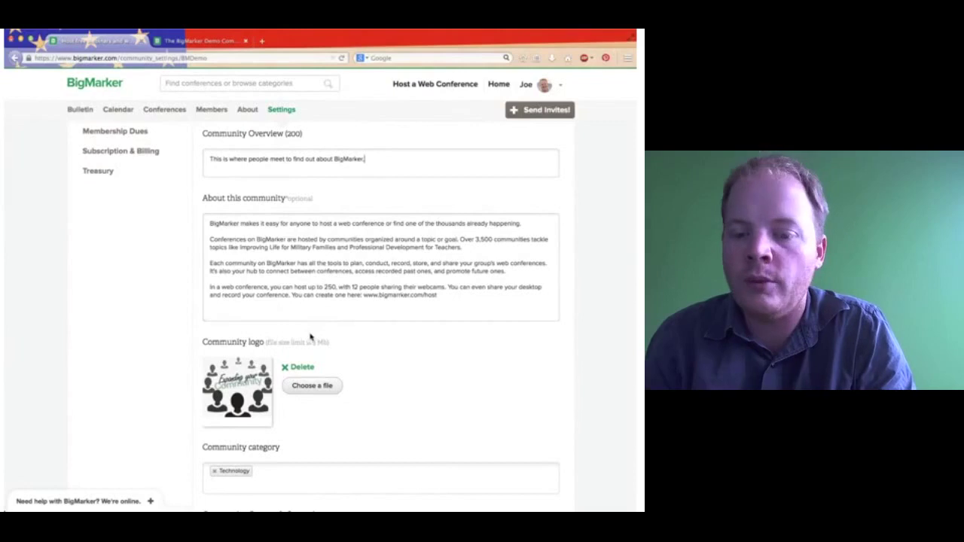
scroll(309, 338, "down", 2)
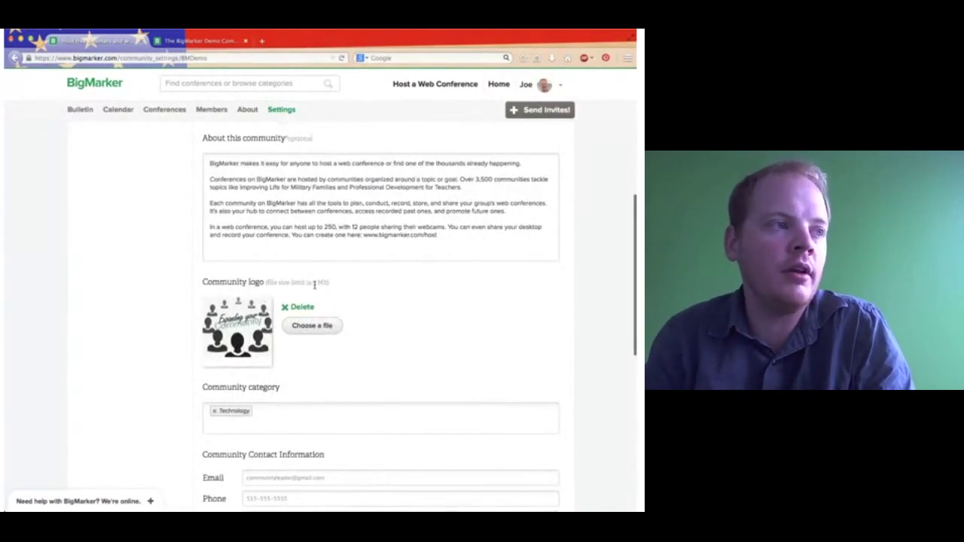
scroll(359, 316, "up", 10)
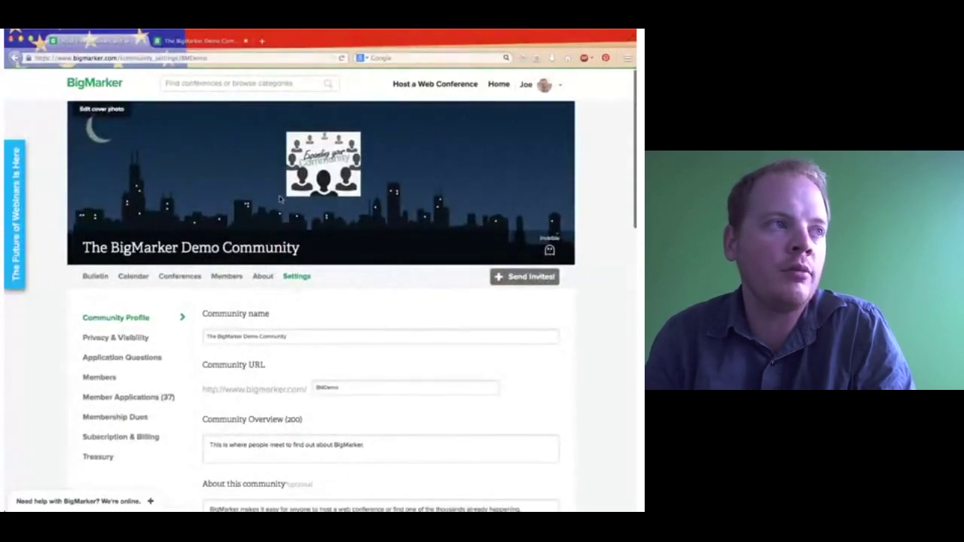
scroll(170, 197, "up", 1)
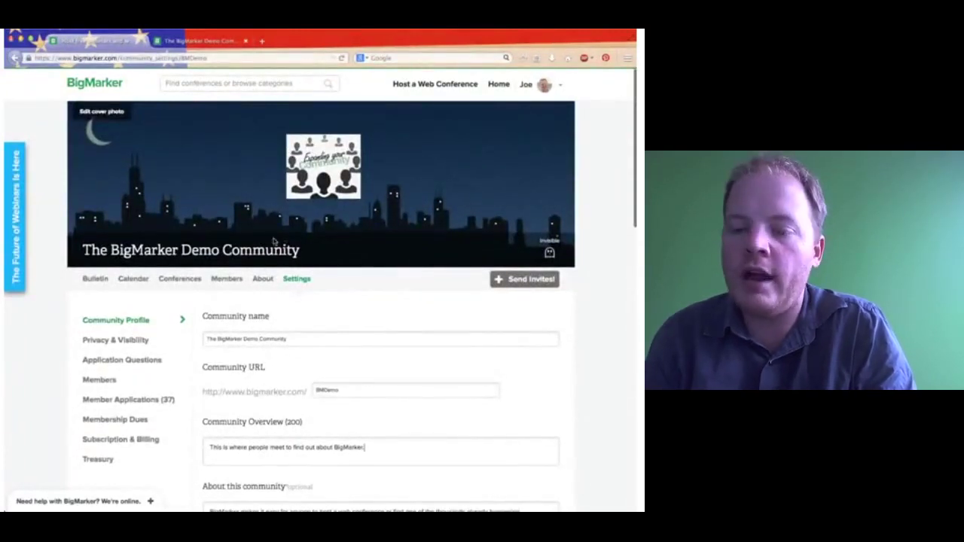
left_click(110, 120)
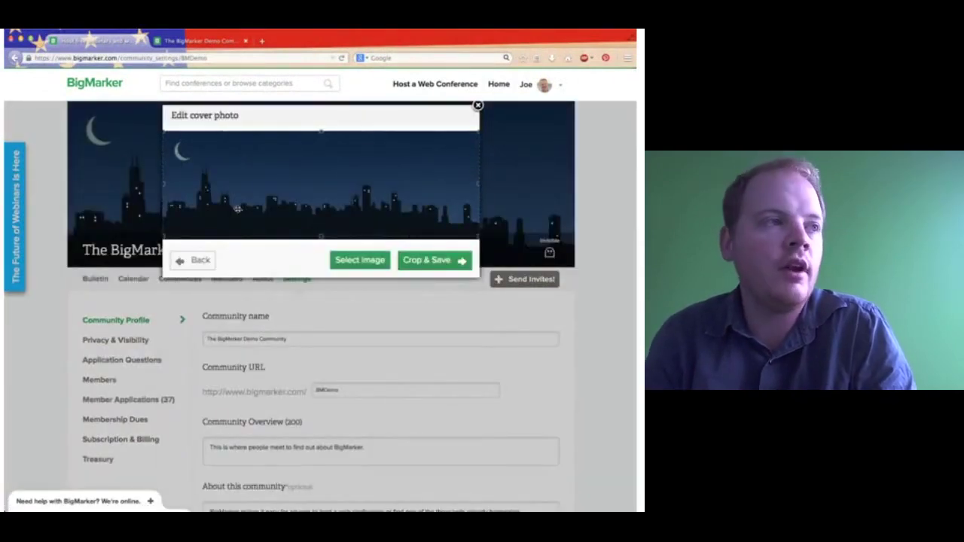
left_click(193, 262)
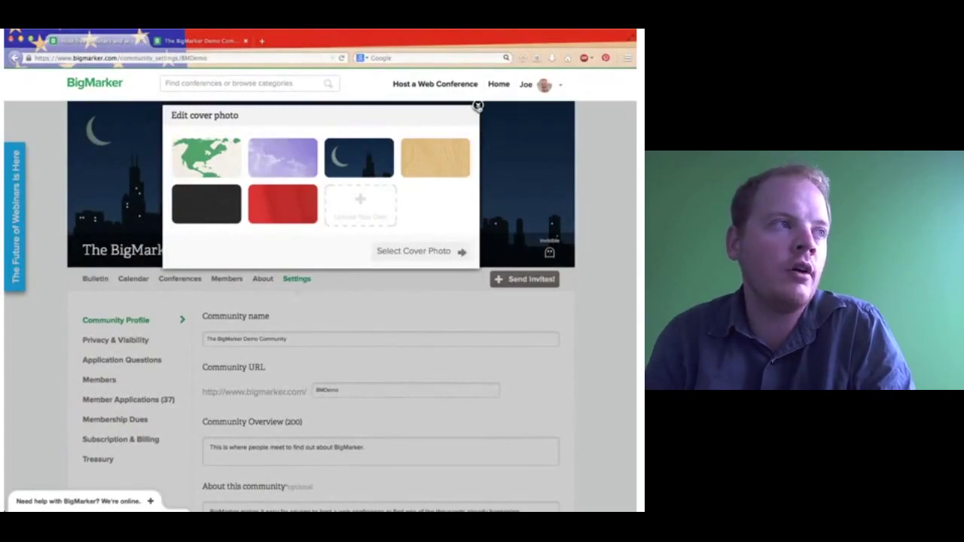
left_click(477, 106)
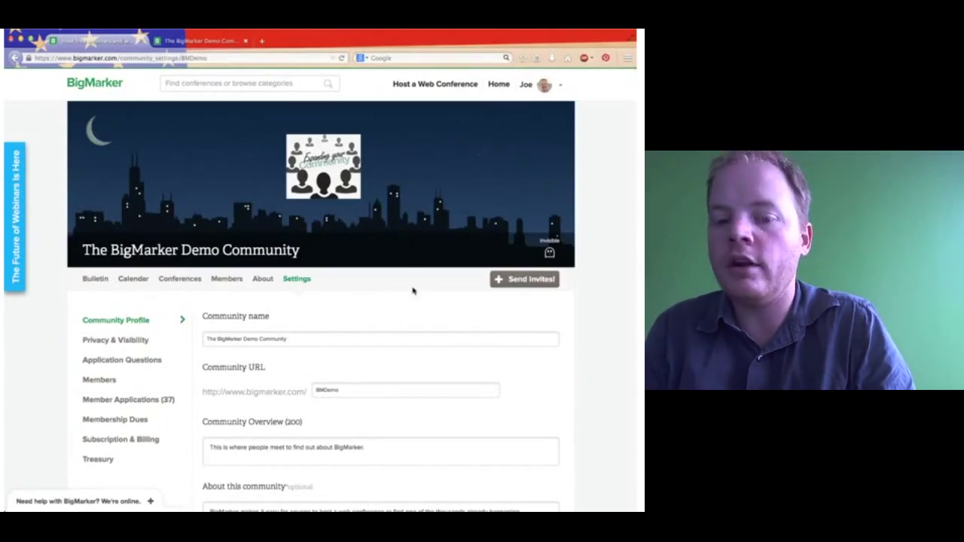
Browse the Community category list and close it, keeping Technology as the category.
scroll(429, 238, "down", 6)
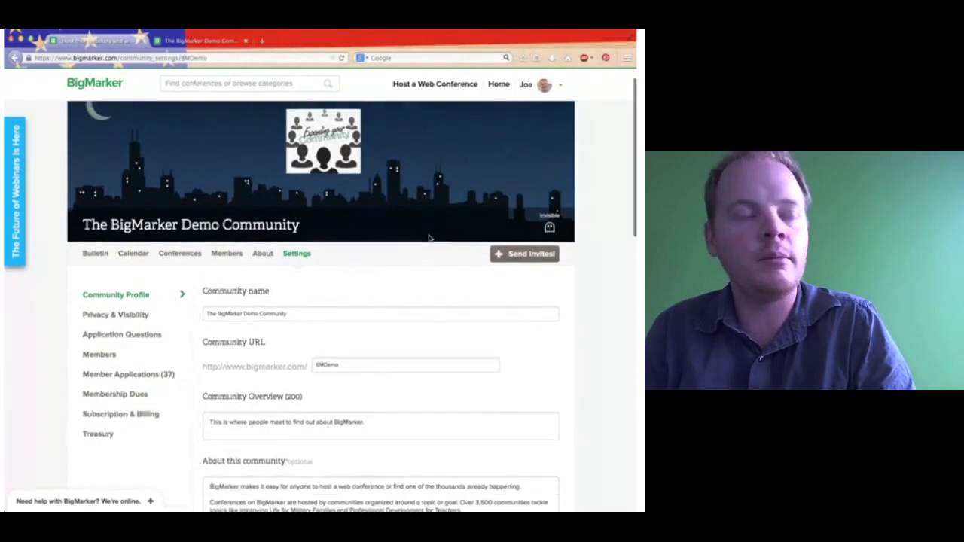
scroll(429, 236, "down", 3)
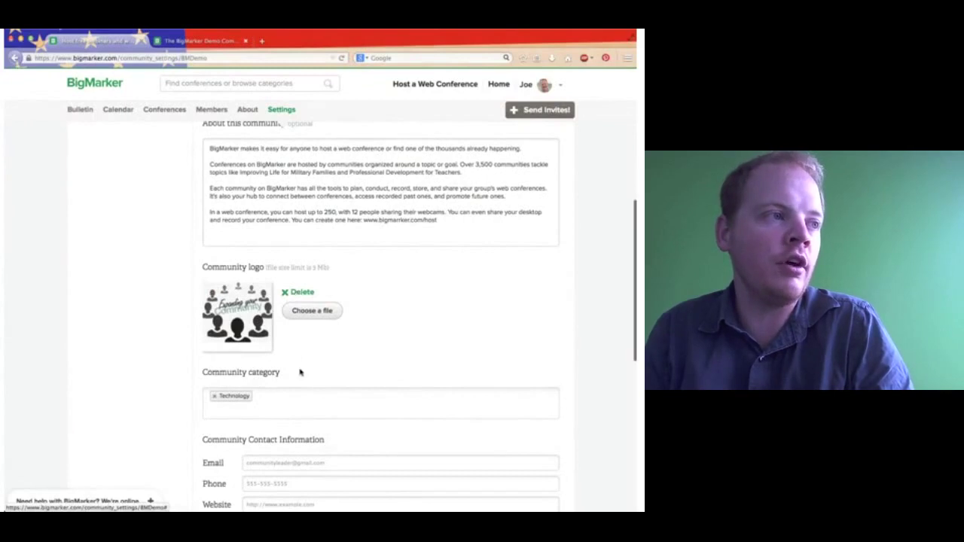
scroll(300, 372, "down", 1)
scroll(302, 365, "down", 3)
left_click(286, 251)
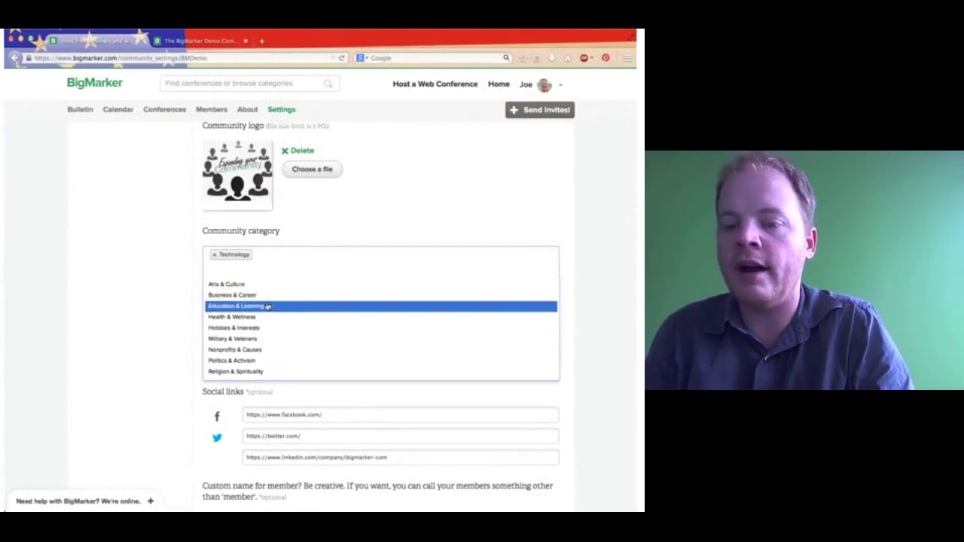
scroll(267, 306, "down", 3)
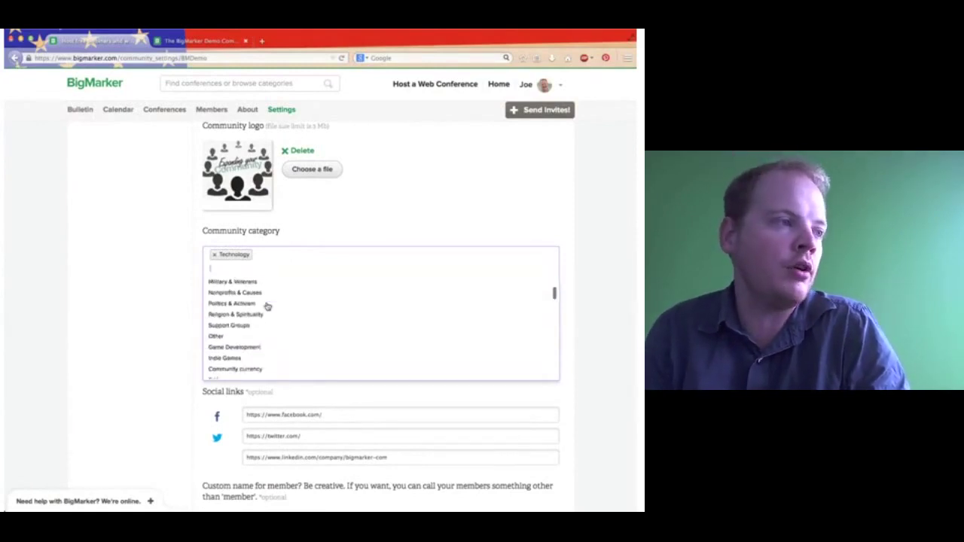
scroll(248, 350, "down", 5)
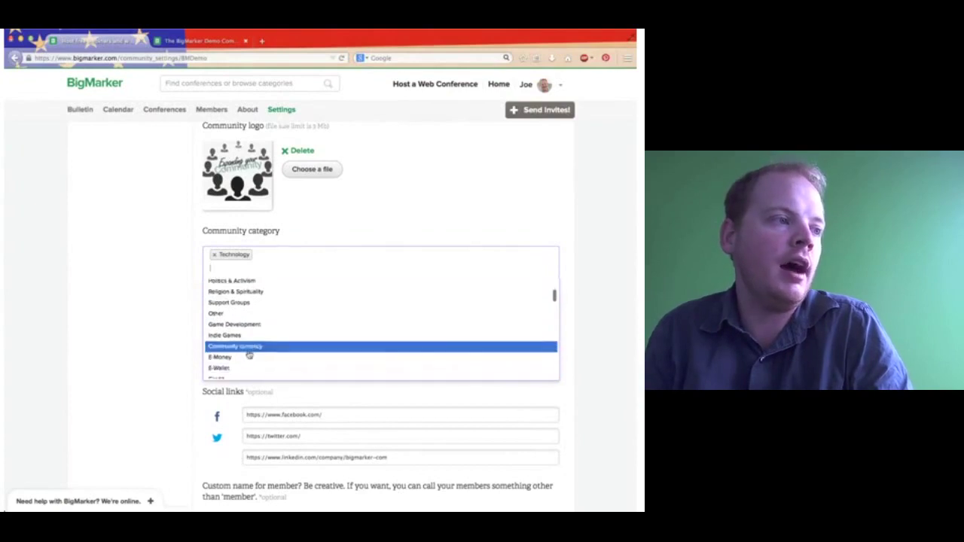
scroll(248, 354, "down", 6)
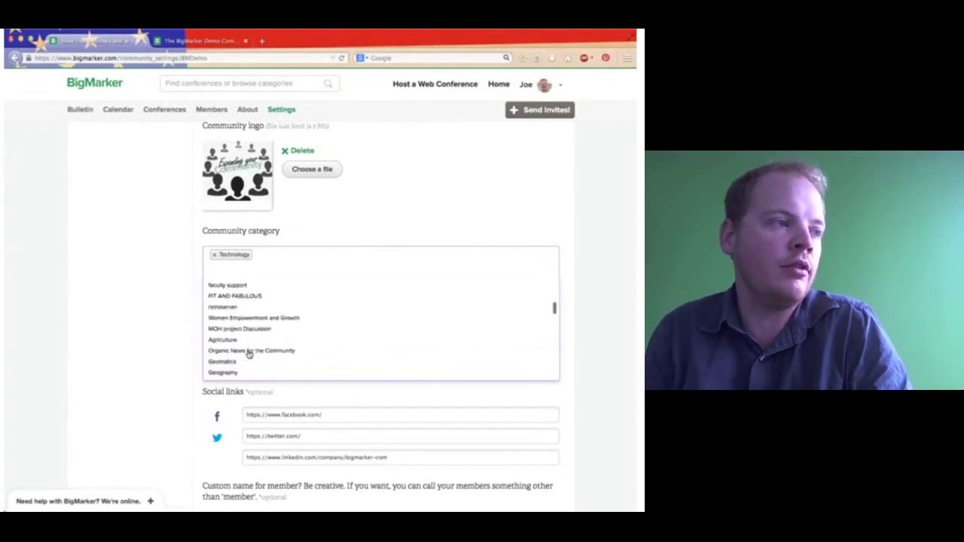
scroll(248, 354, "down", 3)
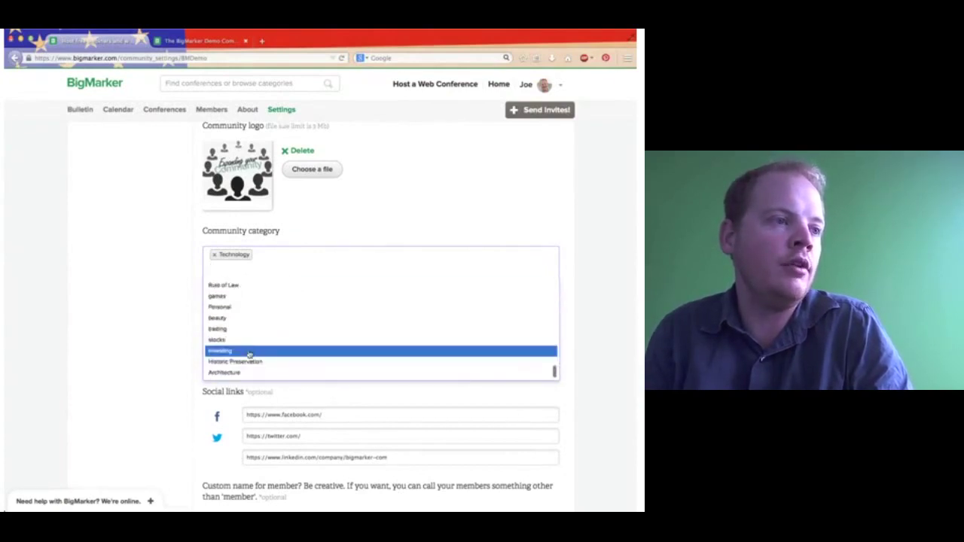
left_click(293, 281)
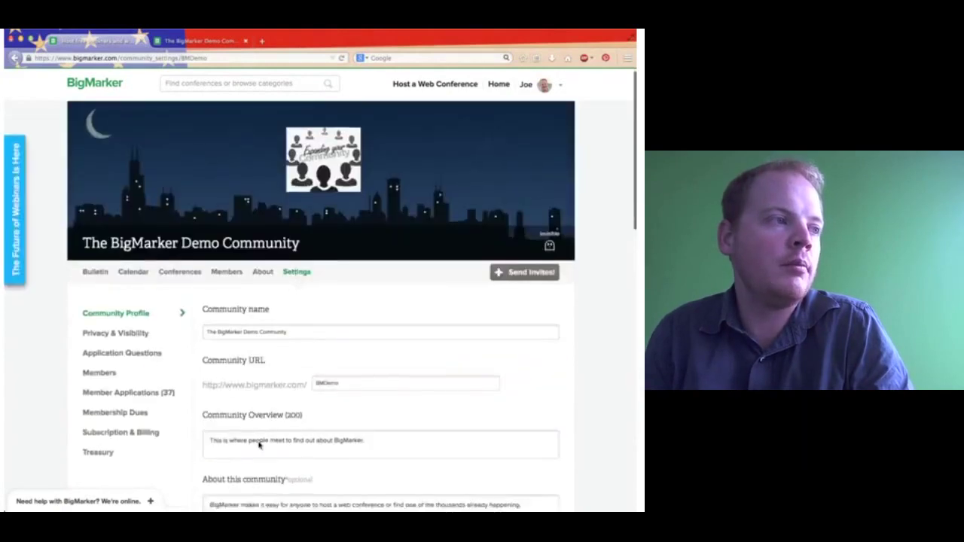
scroll(259, 445, "down", 6)
scroll(248, 300, "up", 3)
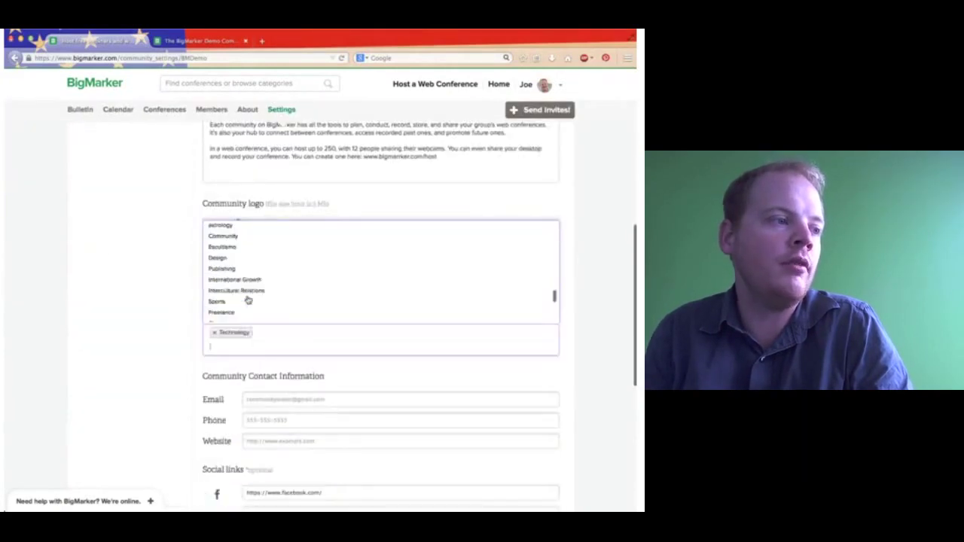
left_click(110, 325)
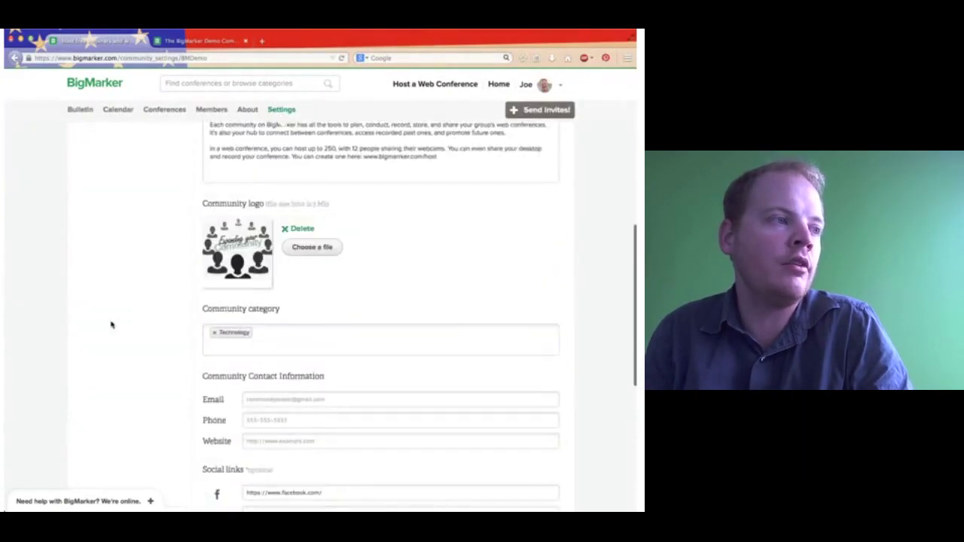
Show the site-wide browse categories list from the search box.
left_click(182, 86)
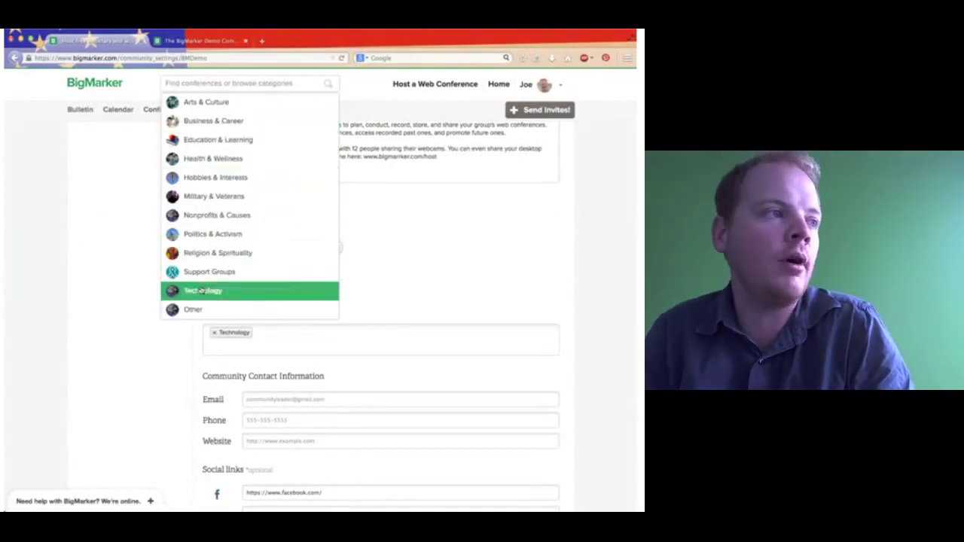
left_click(251, 85)
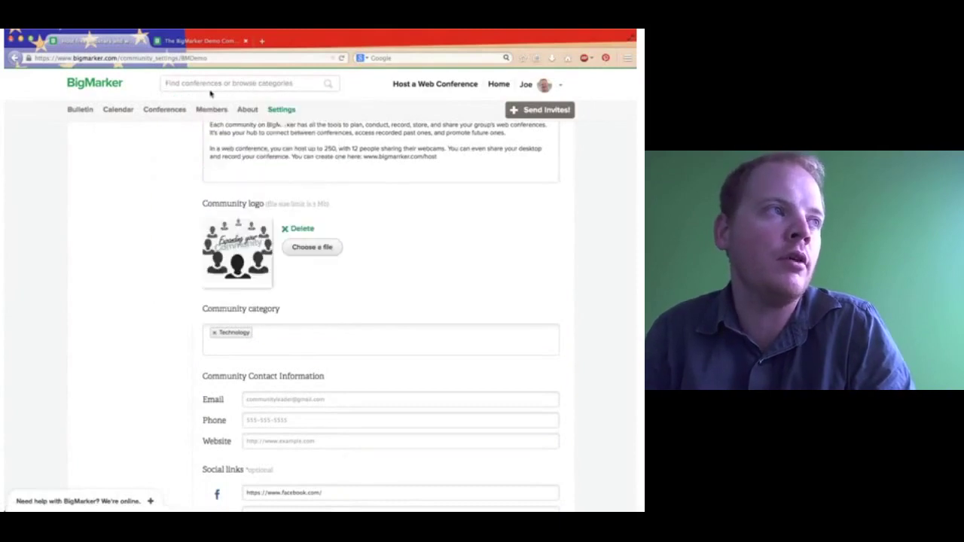
left_click(199, 82)
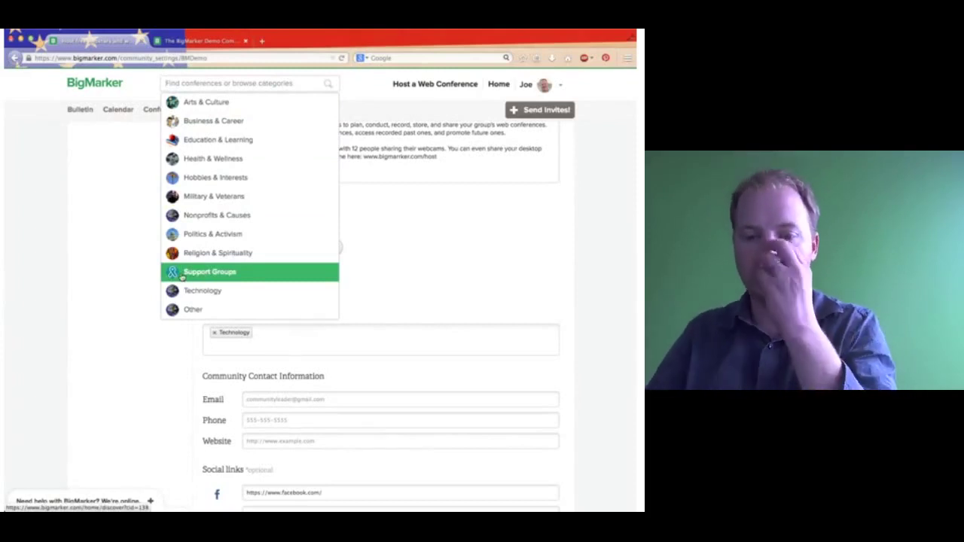
Append 'bigmarker' to the Facebook and Twitter links and save the profile settings.
left_click(79, 274)
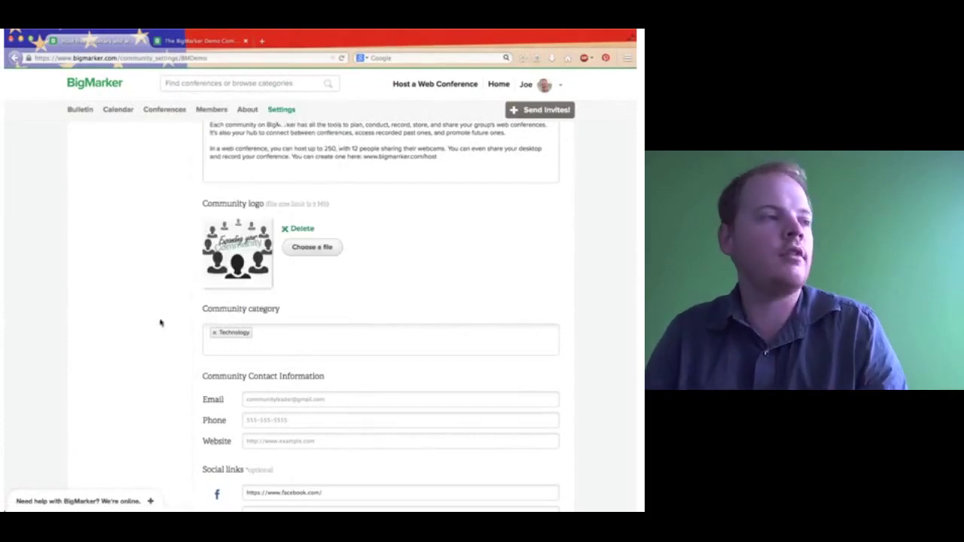
scroll(172, 375, "down", 5)
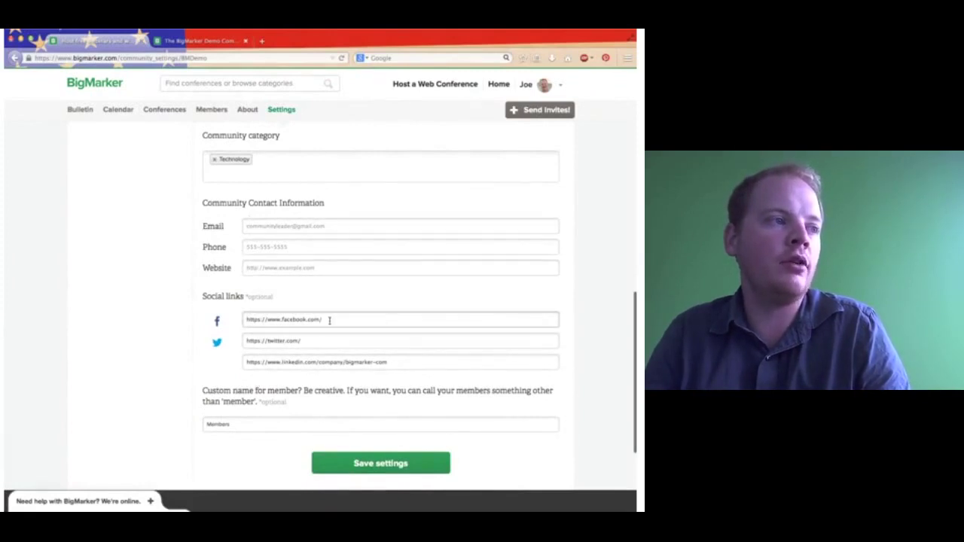
type("bigmarker")
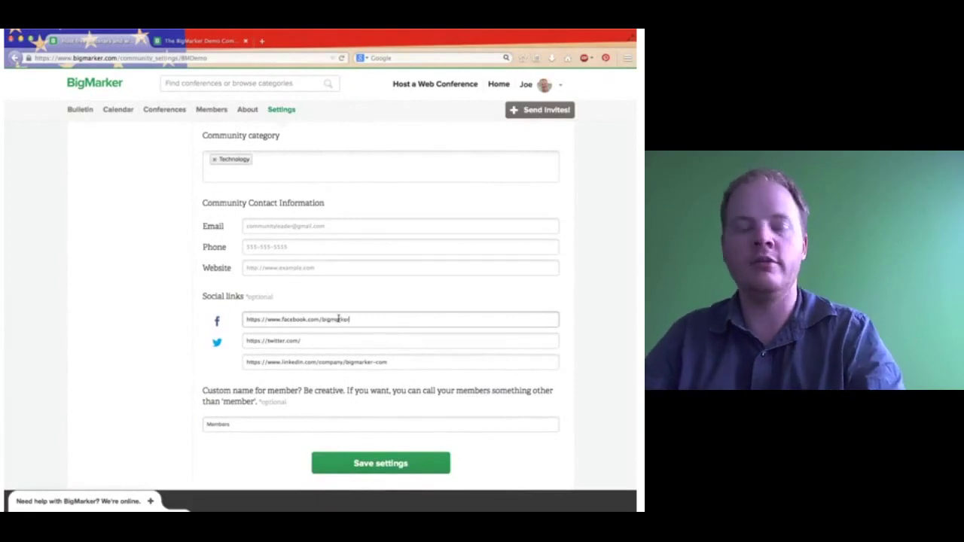
key("Tab")
left_click(352, 342)
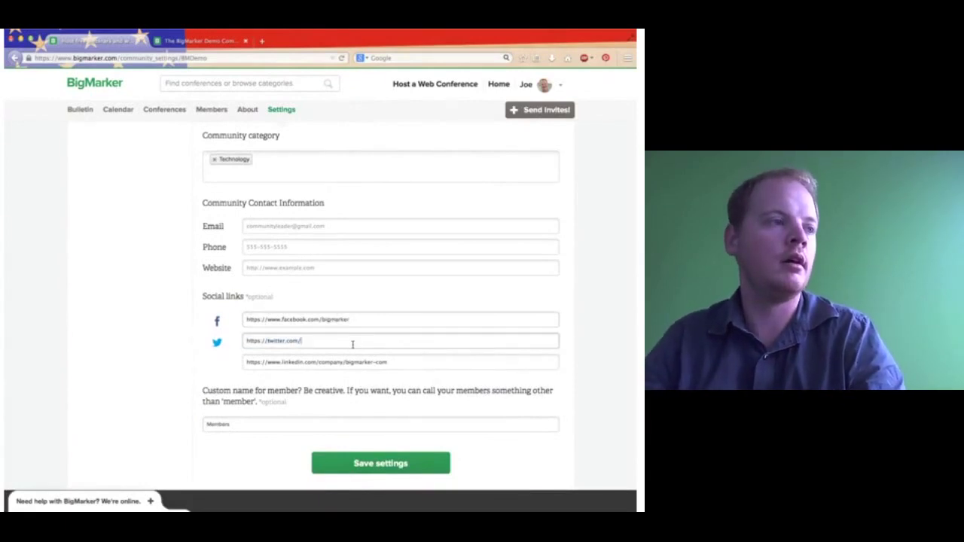
type("bigmarker")
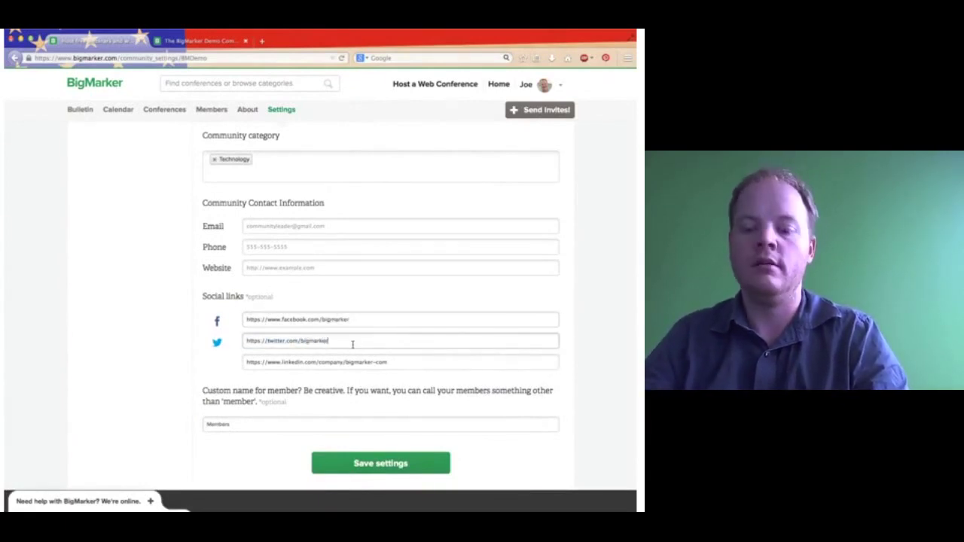
left_click(301, 267)
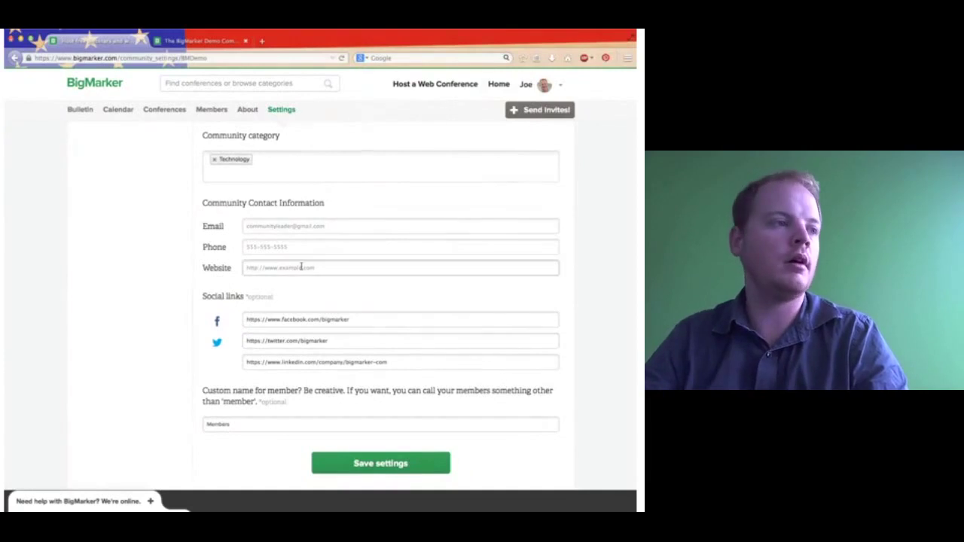
left_click(366, 463)
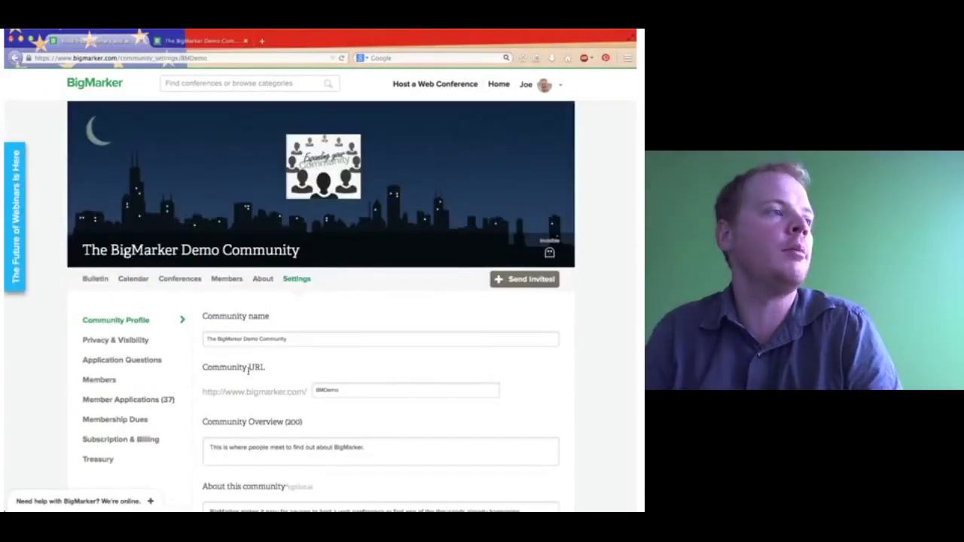
Enter the community contact e-mail and phone number, then save the settings.
scroll(249, 370, "down", 9)
scroll(249, 372, "up", 6)
scroll(252, 346, "down", 4)
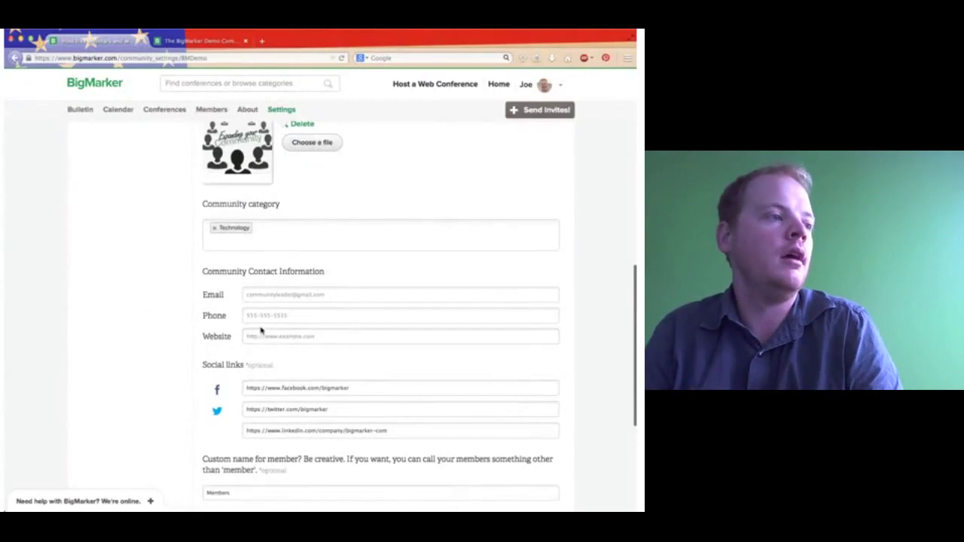
left_click(262, 296)
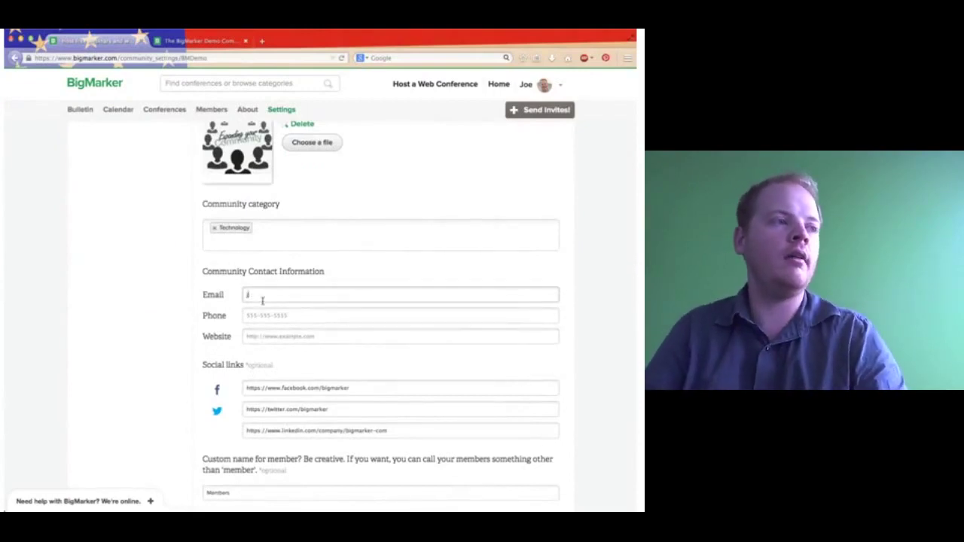
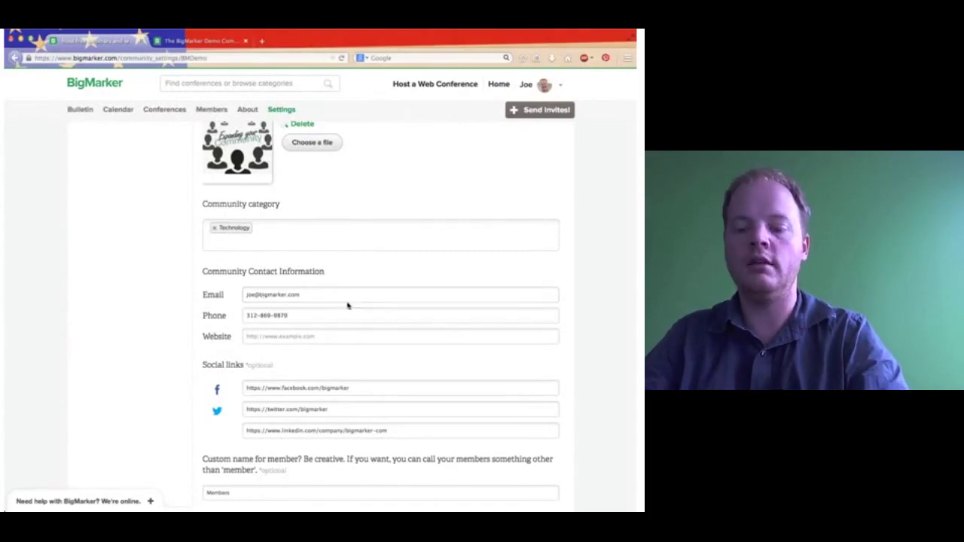
scroll(347, 303, "down", 5)
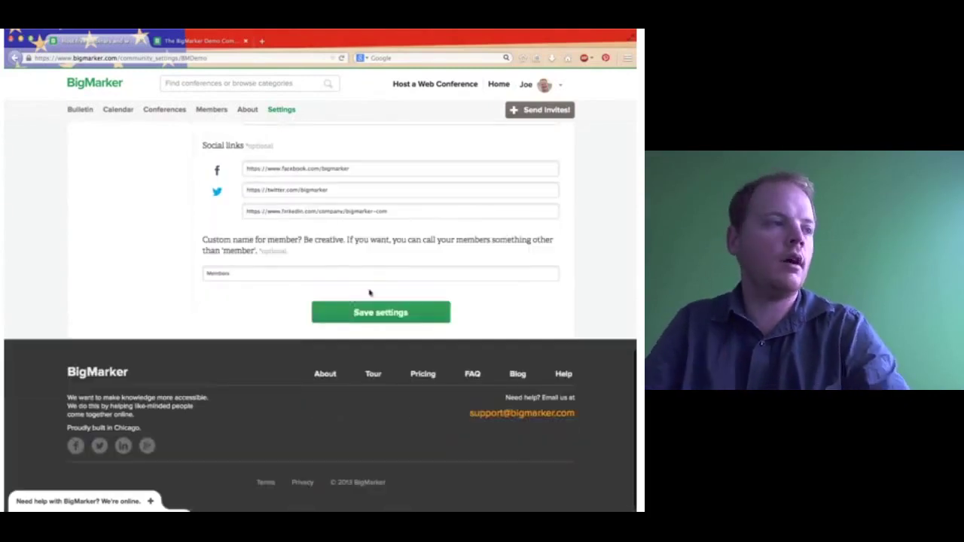
left_click(348, 317)
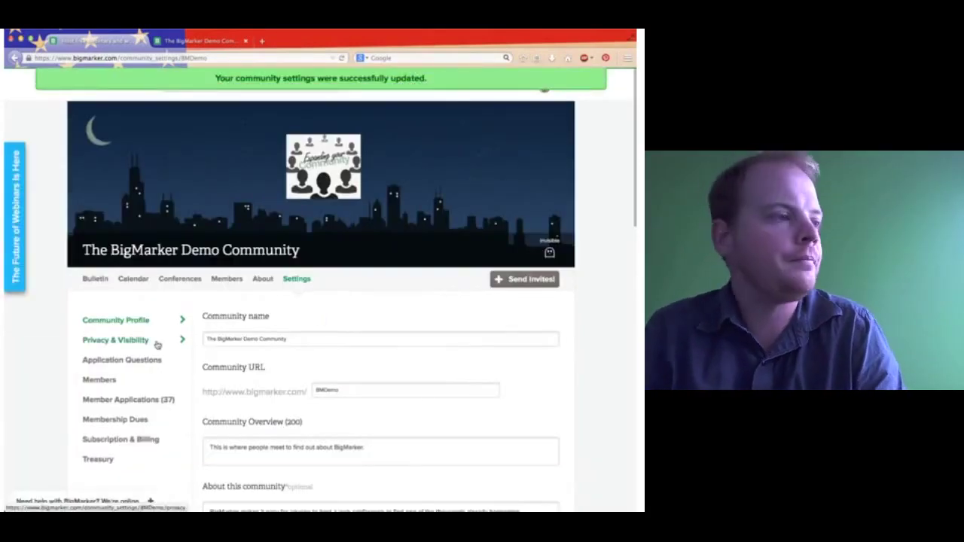
Set Community privacy to Public in the Privacy & Visibility settings.
left_click(157, 345)
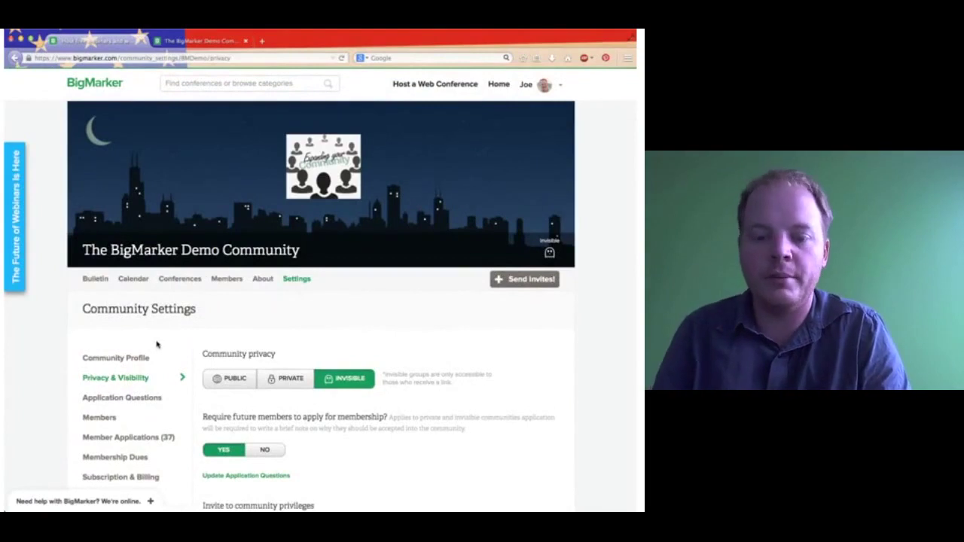
scroll(157, 344, "down", 3)
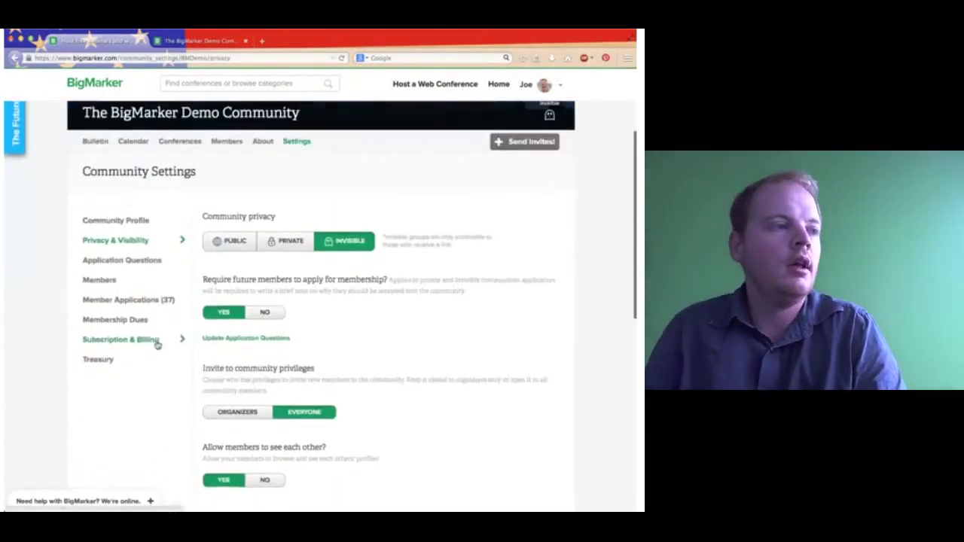
left_click(237, 236)
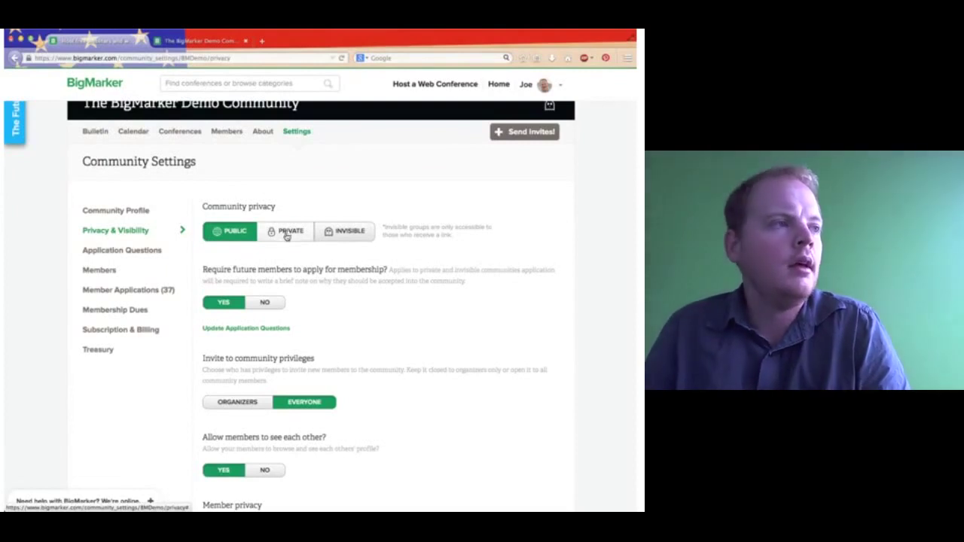
Switch Community privacy to Private, then to Invisible.
left_click(286, 235)
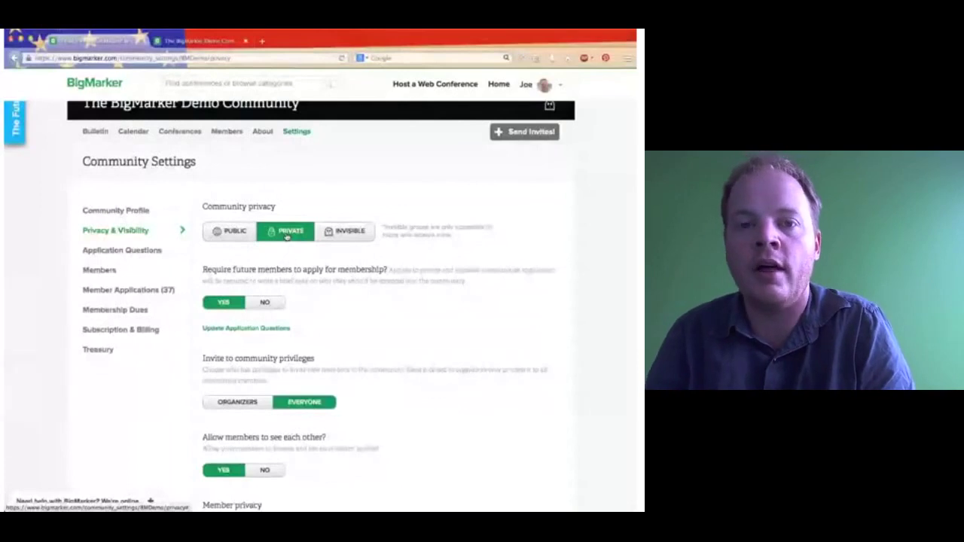
left_click(360, 236)
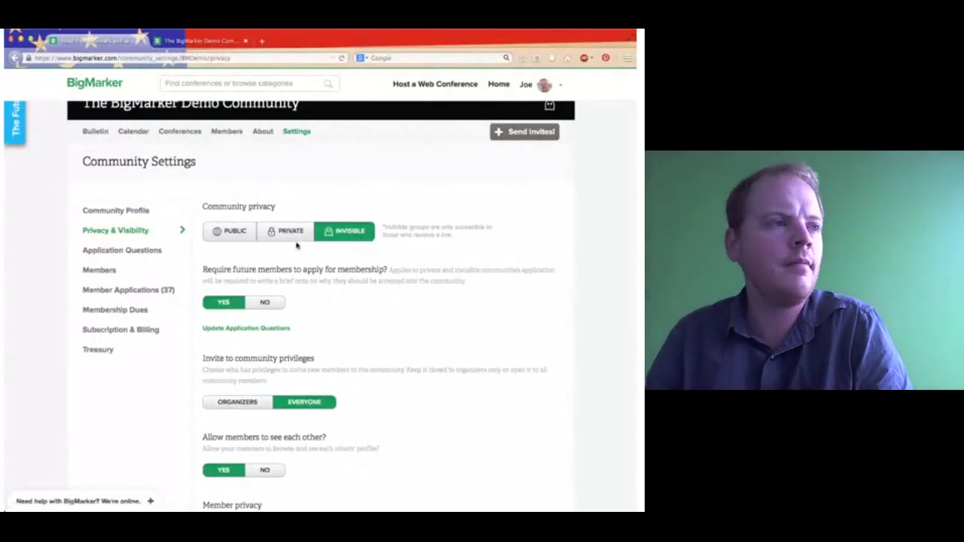
left_click(292, 238)
left_click(348, 231)
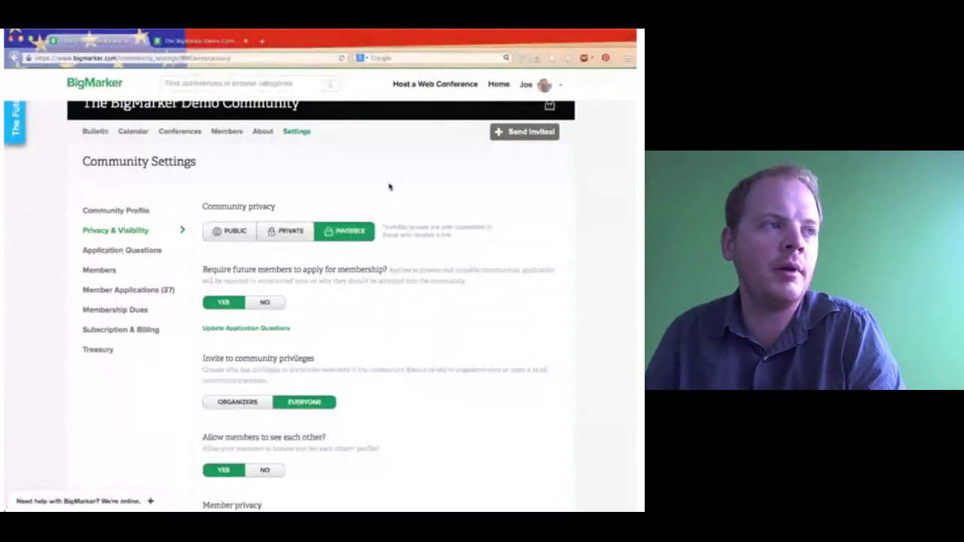
scroll(389, 185, "up", 1)
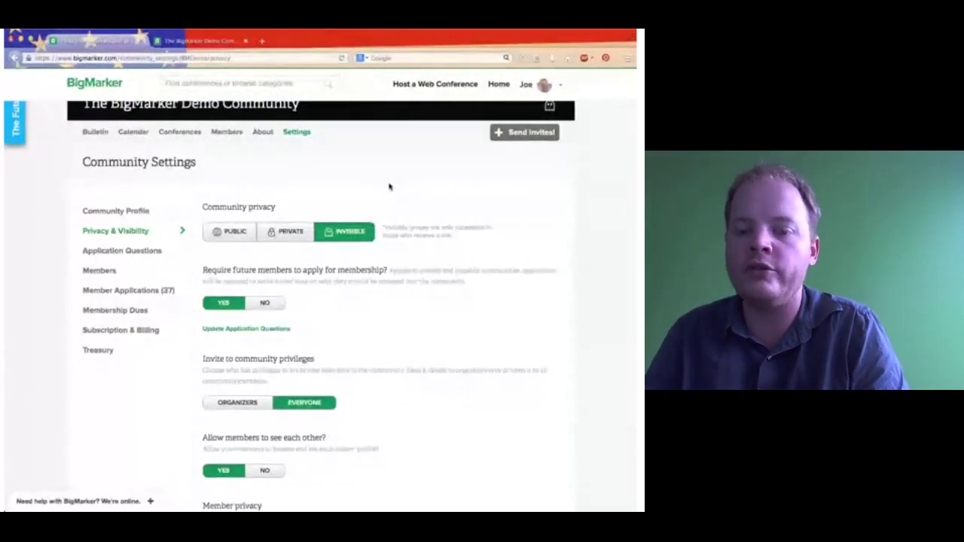
scroll(377, 178, "down", 3)
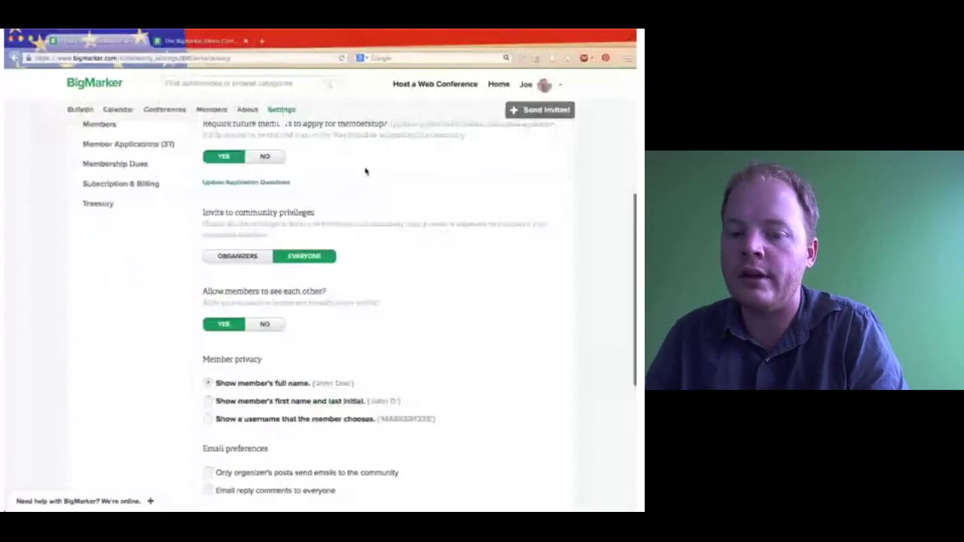
scroll(270, 139, "up", 1)
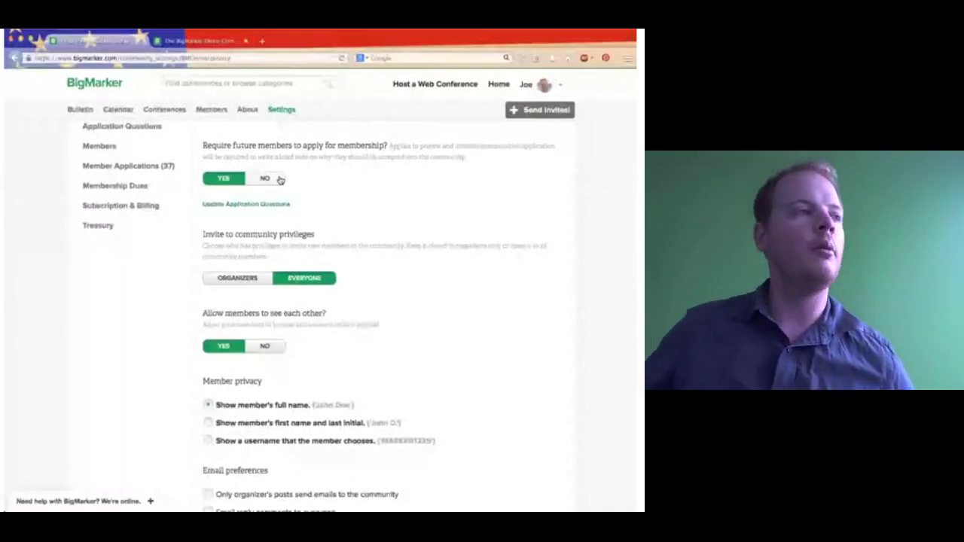
left_click(279, 178)
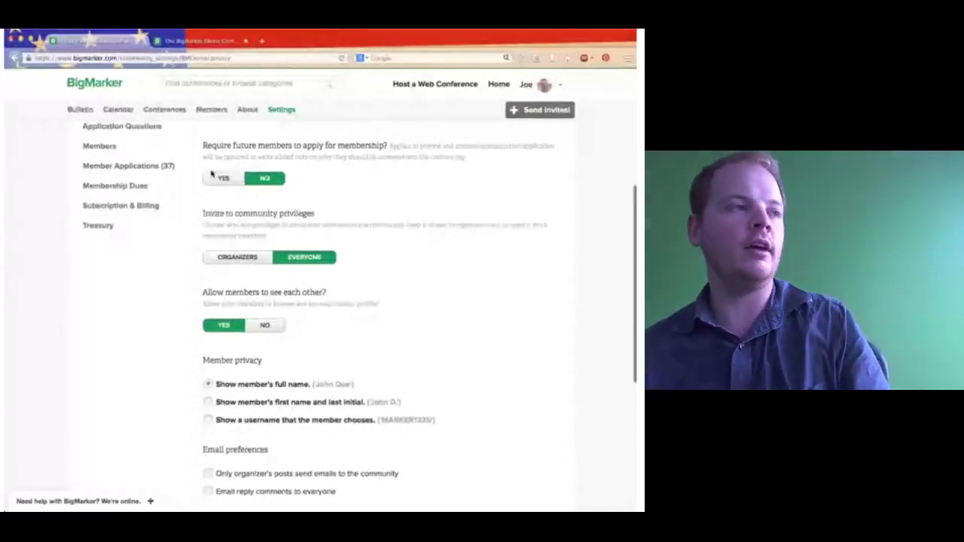
left_click(211, 173)
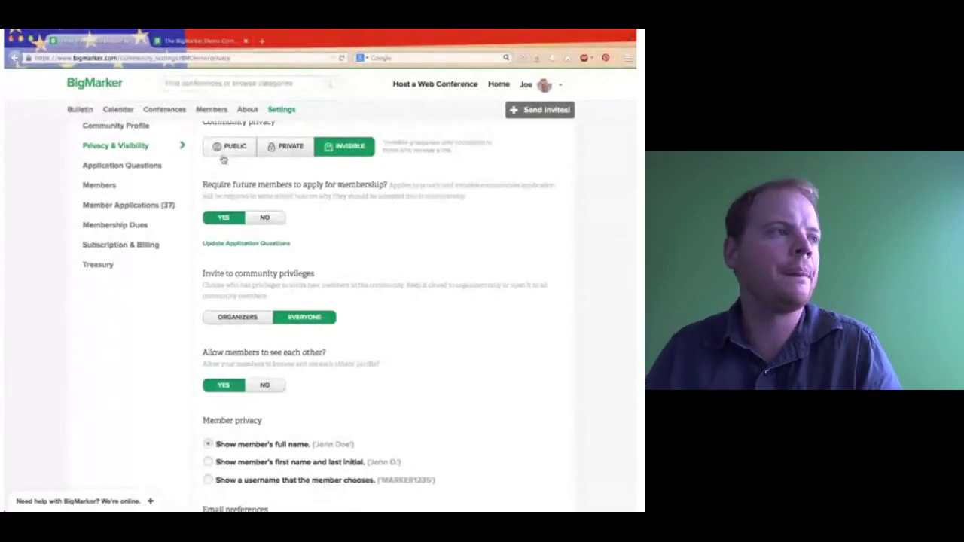
Keep the community Invisible with applications required, and restrict invite privileges to Organizers.
left_click(224, 151)
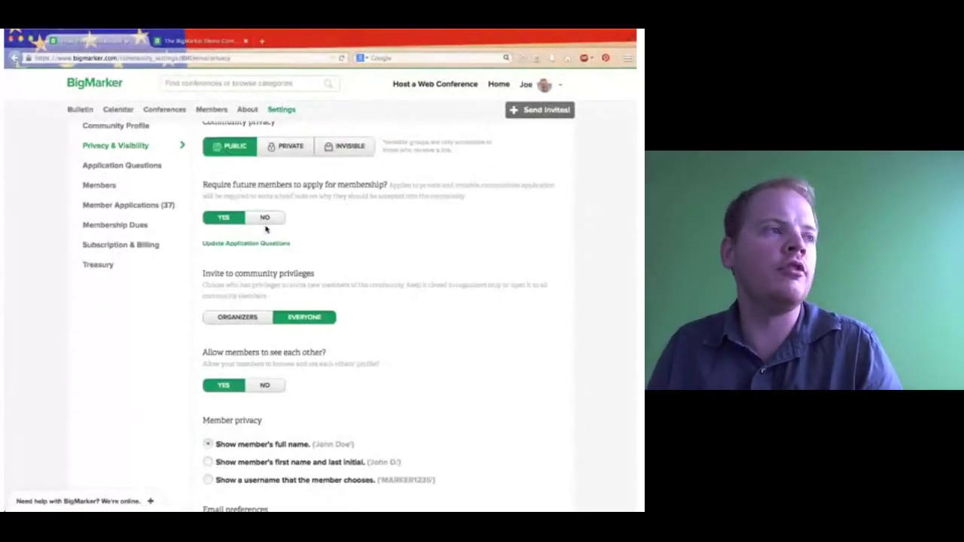
left_click(264, 221)
left_click(235, 223)
left_click(286, 146)
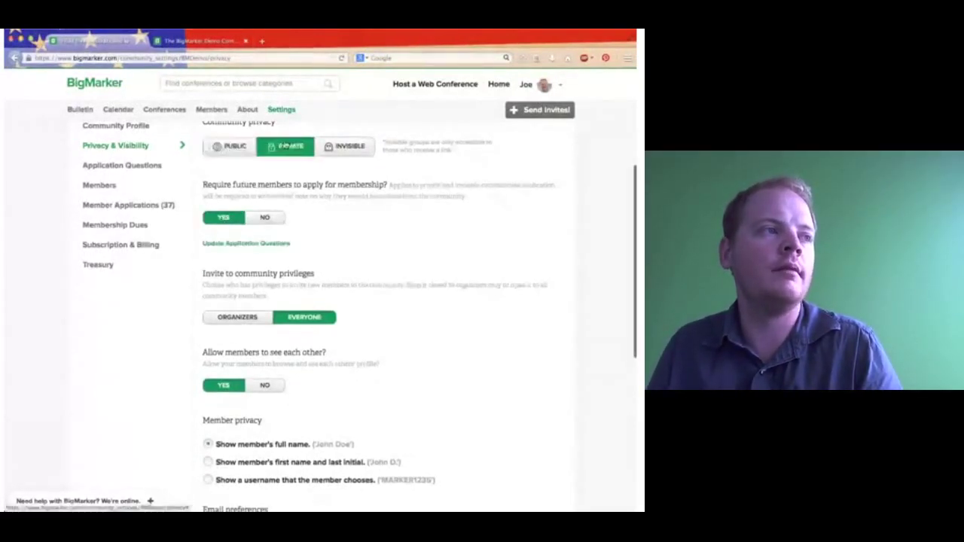
left_click(344, 146)
scroll(330, 261, "down", 3)
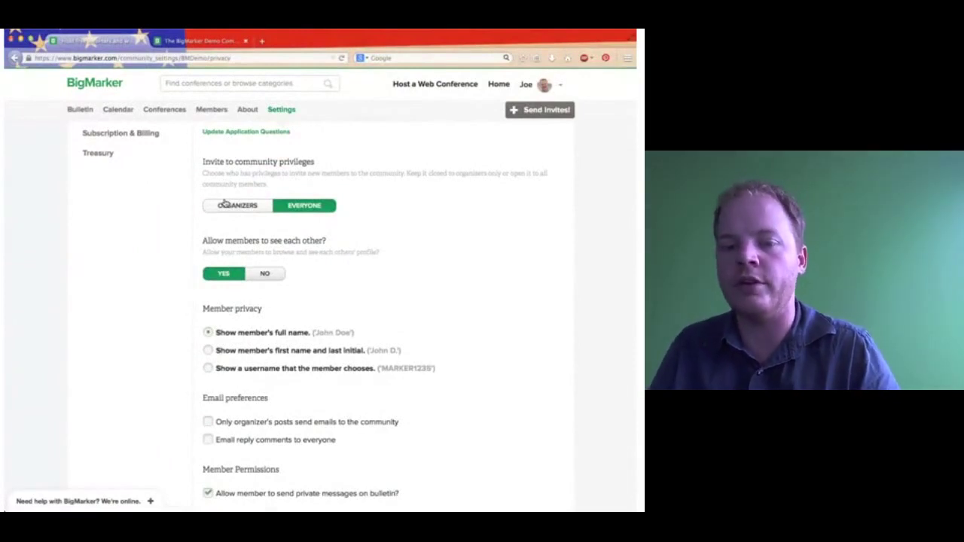
left_click(224, 204)
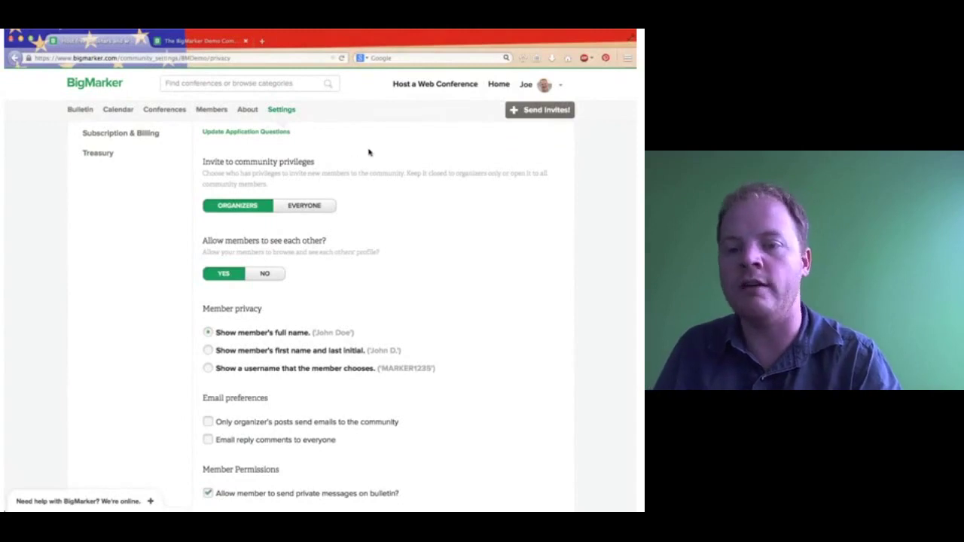
left_click(517, 111)
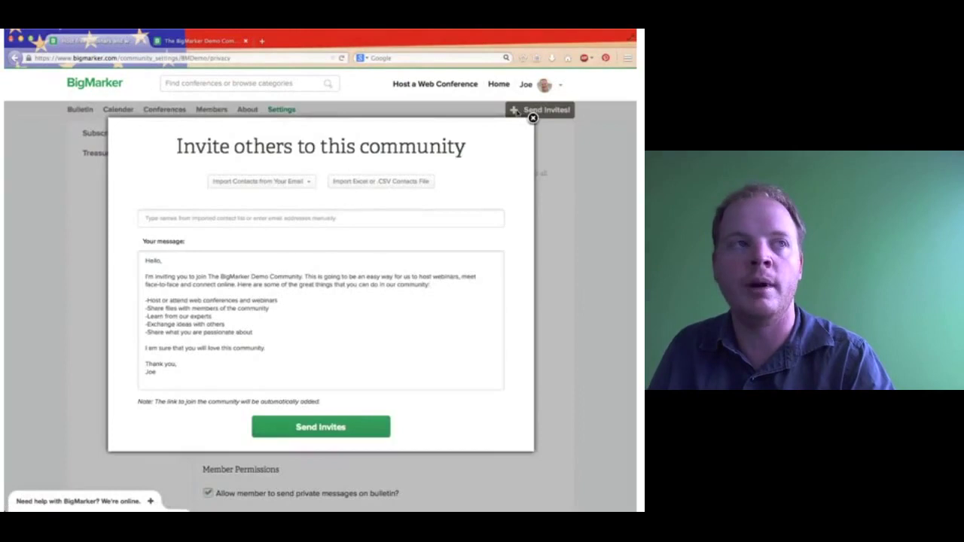
left_click(533, 118)
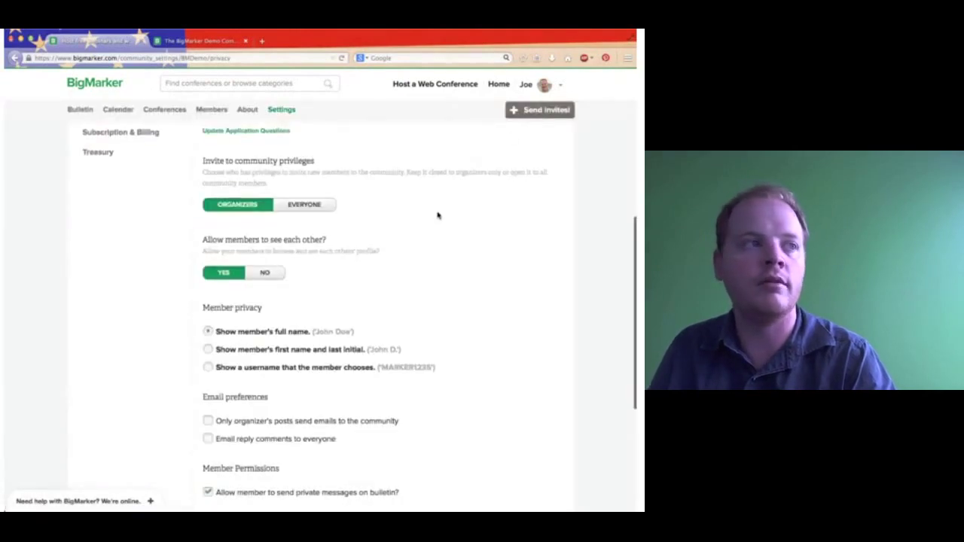
scroll(438, 216, "down", 1)
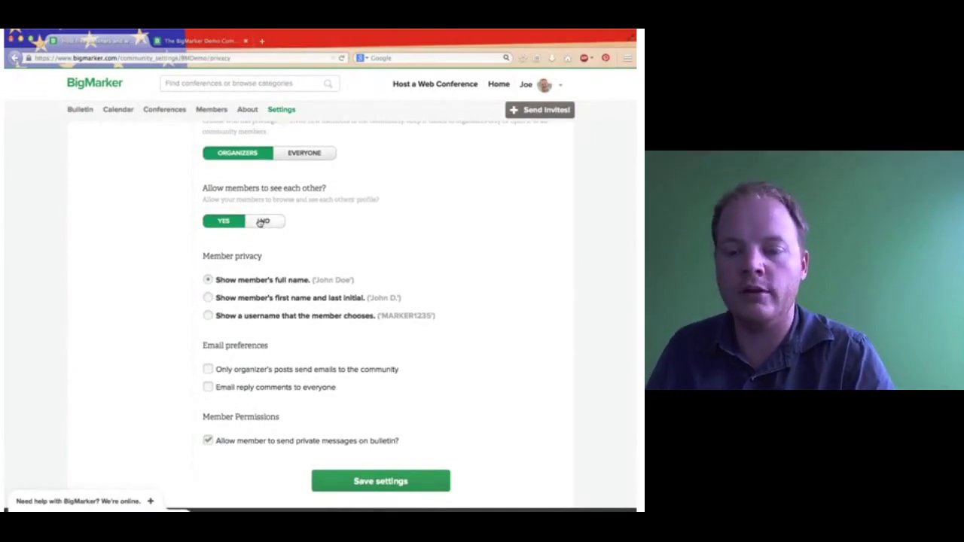
left_click(261, 222)
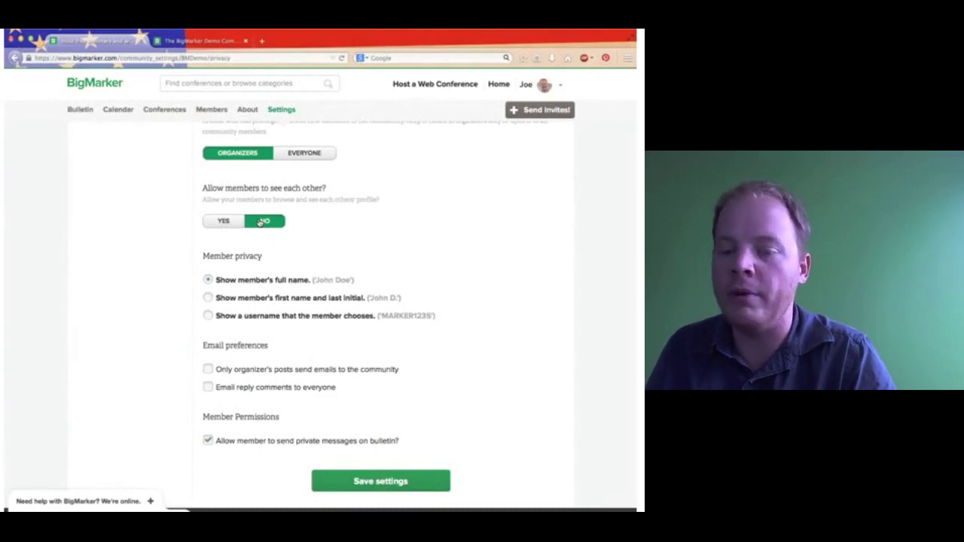
left_click(224, 224)
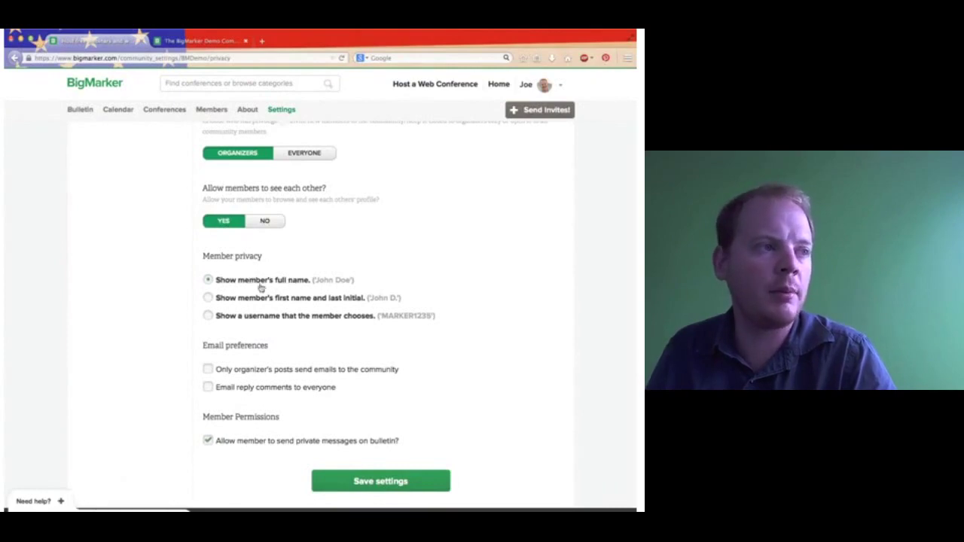
left_click(240, 301)
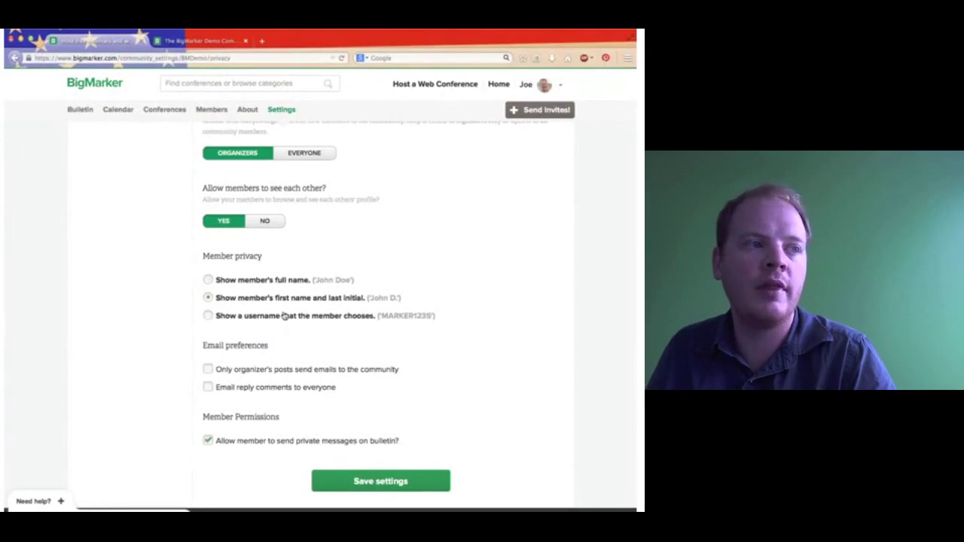
left_click(284, 316)
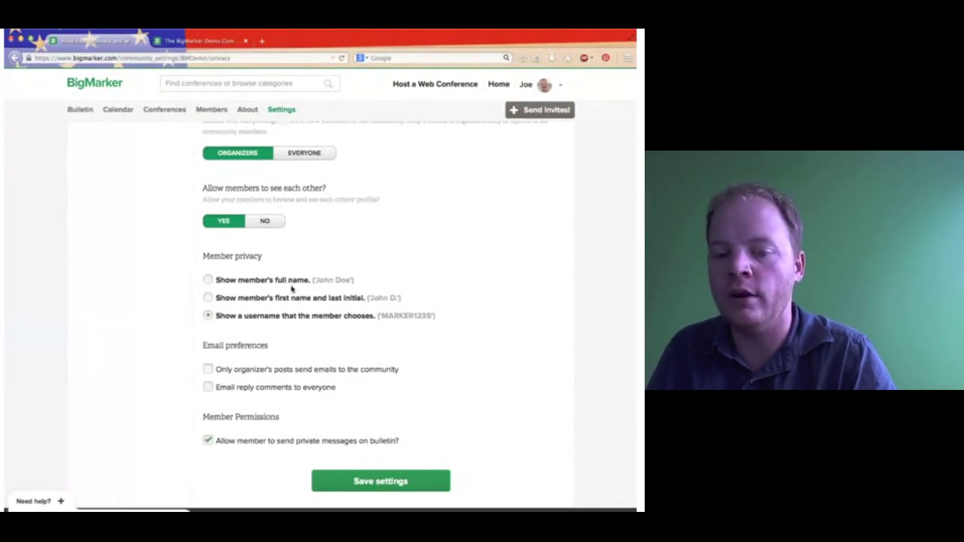
left_click(290, 280)
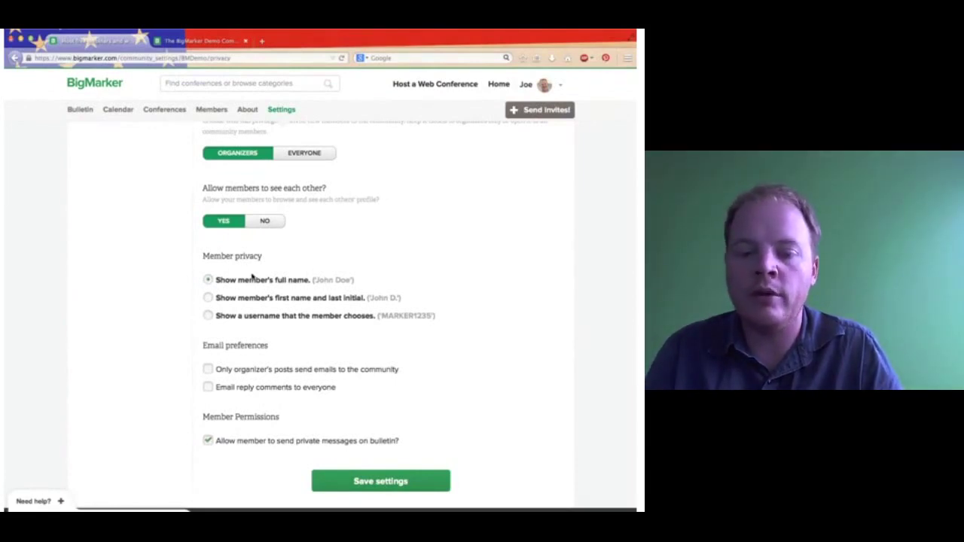
left_click(274, 320)
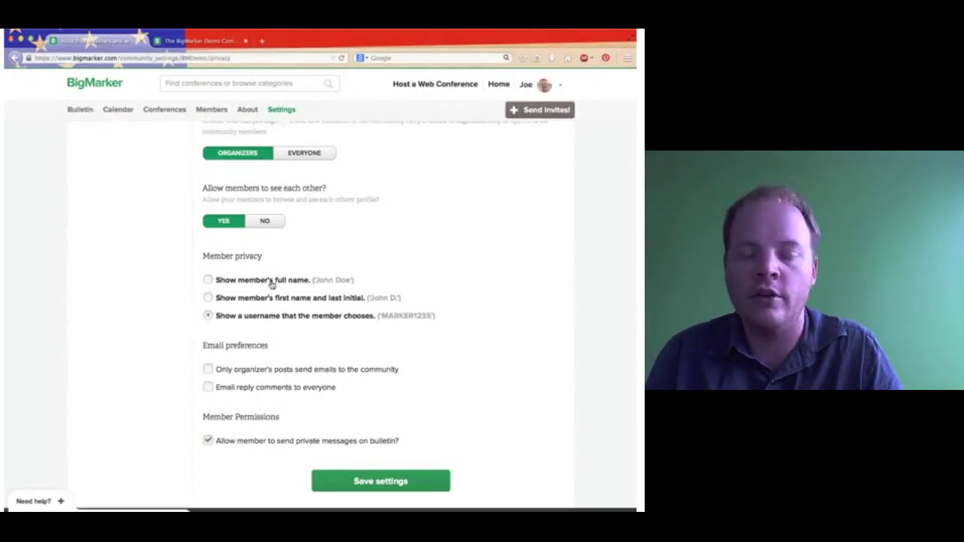
scroll(269, 318, "down", 2)
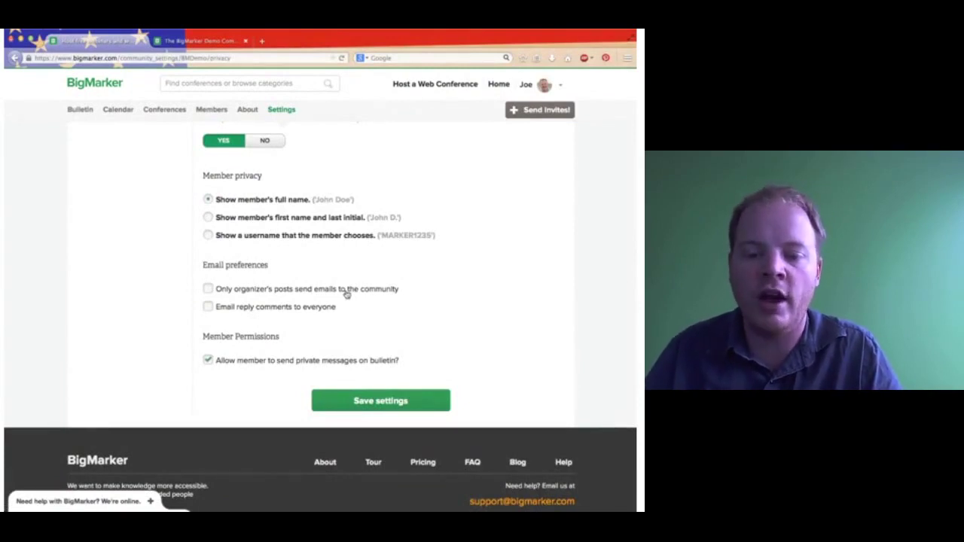
Tick and untick 'Only organizer's posts send emails', leaving email preferences unchanged.
left_click(346, 293)
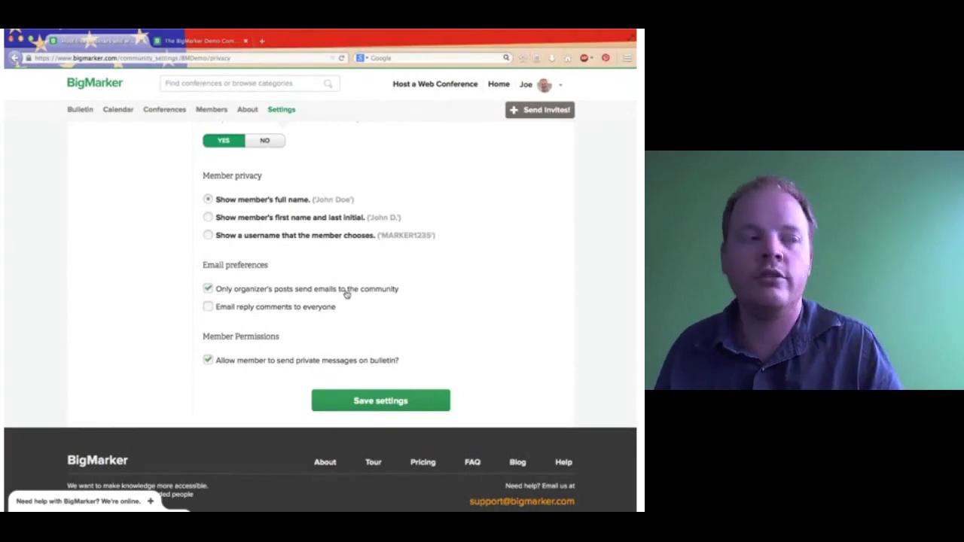
left_click(345, 293)
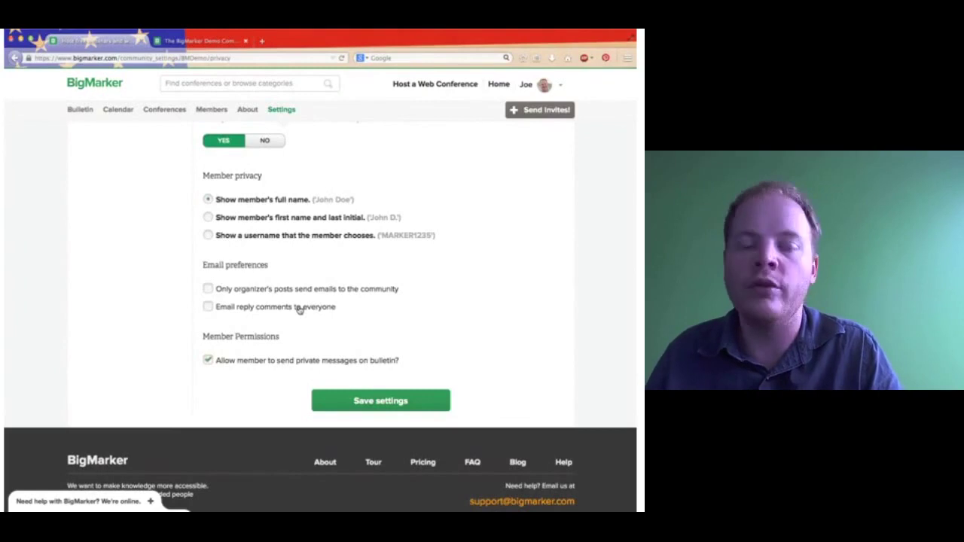
scroll(299, 310, "down", 2)
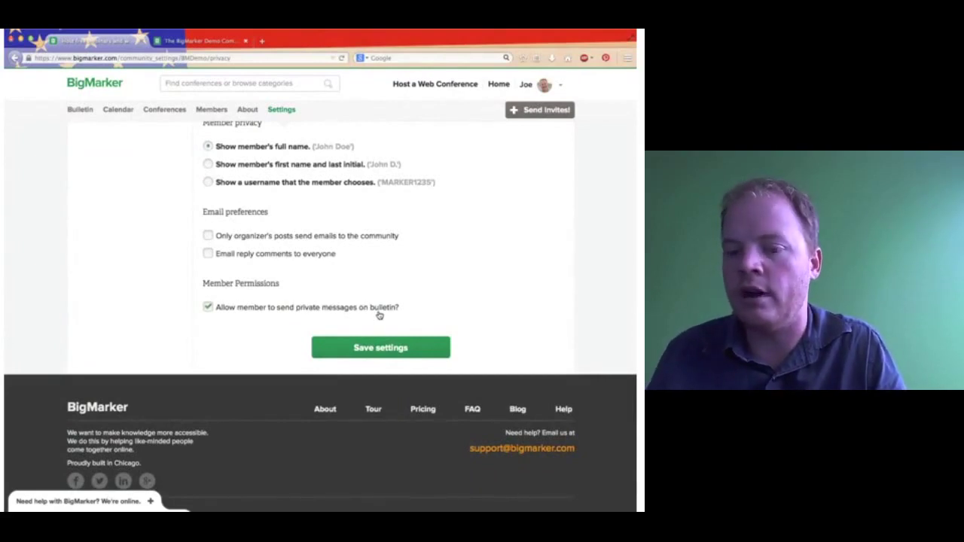
scroll(378, 315, "up", 10)
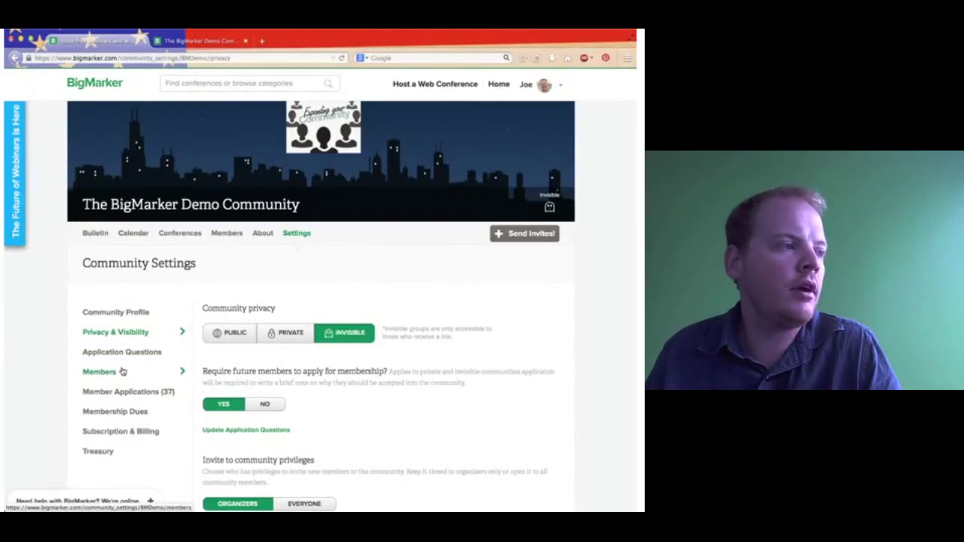
In the Members settings, open the Member Role editor for the last listed member.
left_click(123, 372)
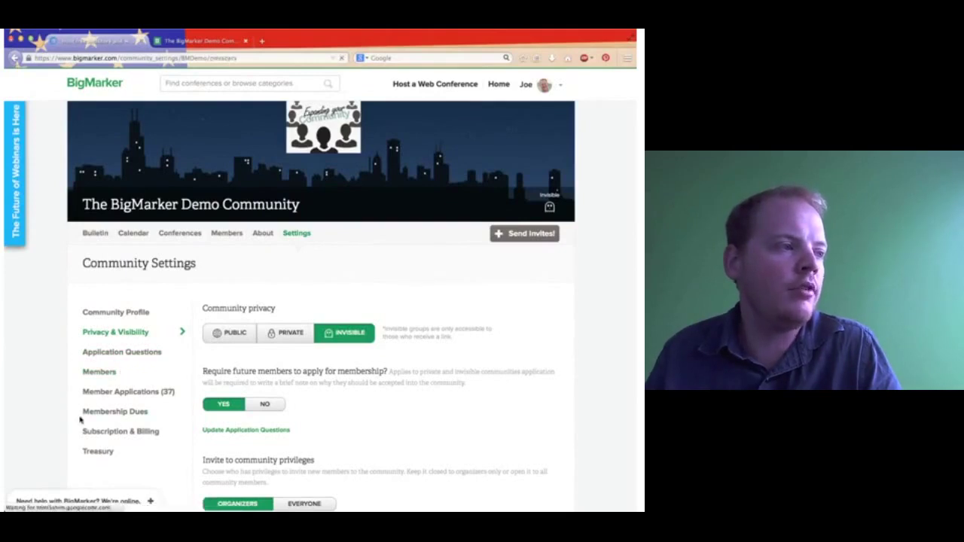
scroll(213, 332, "down", 2)
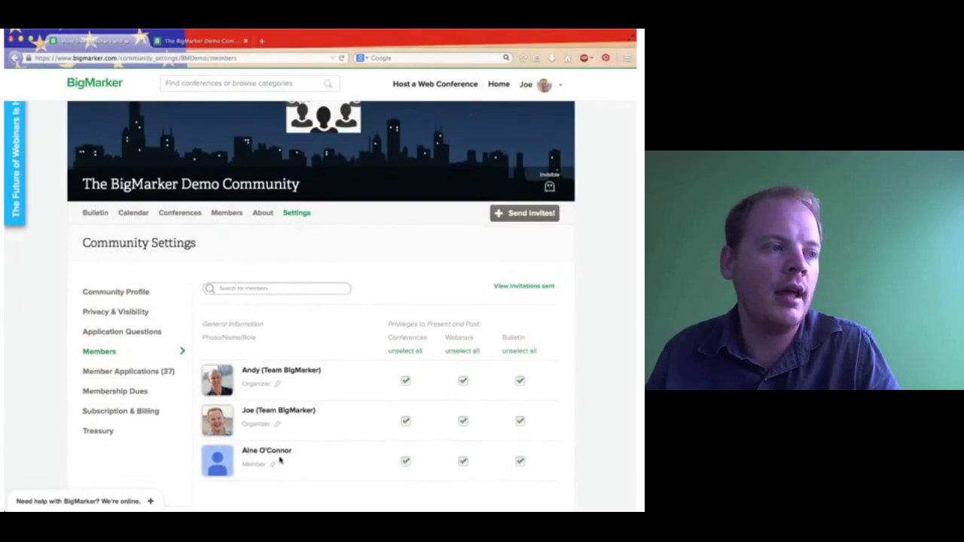
scroll(308, 456, "down", 1)
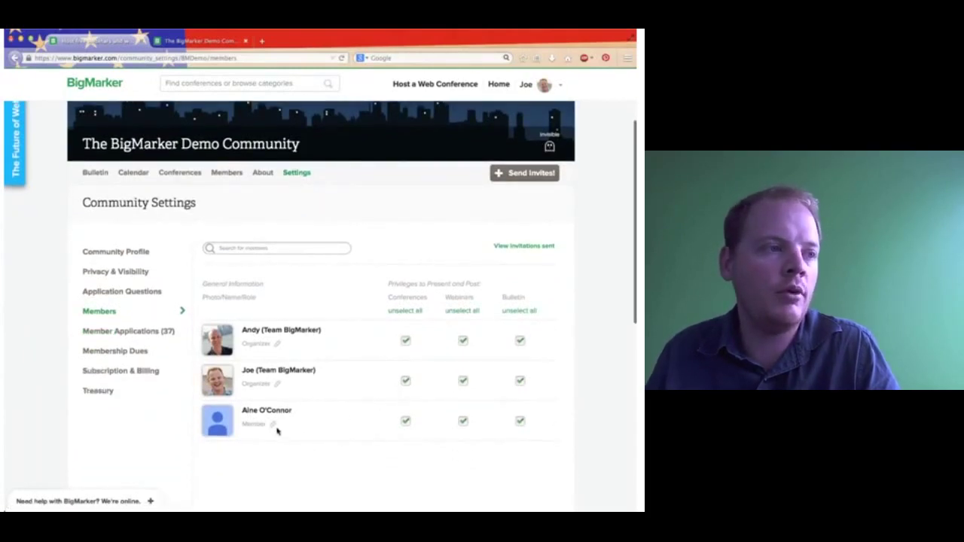
left_click(273, 425)
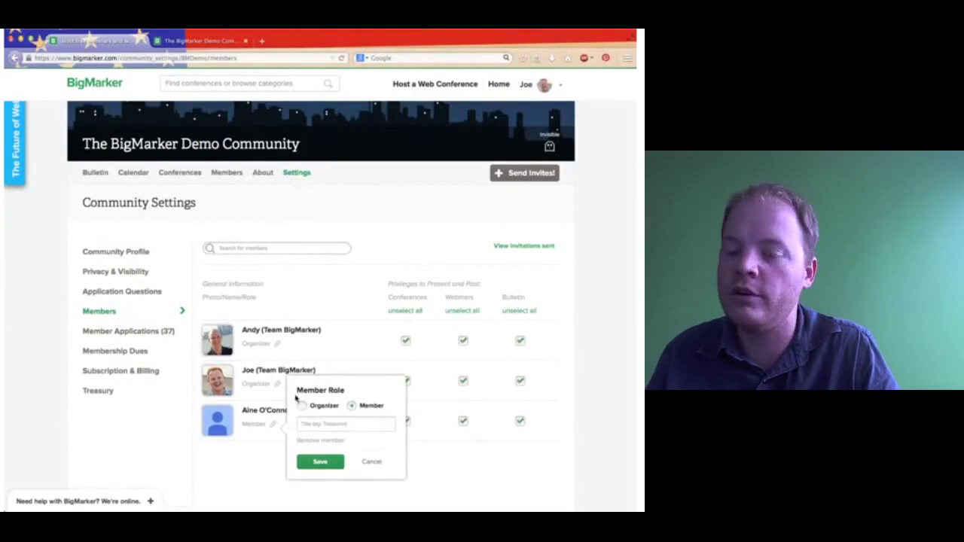
Keep the last member's role as Member, then remove them from the community and confirm.
left_click(344, 349)
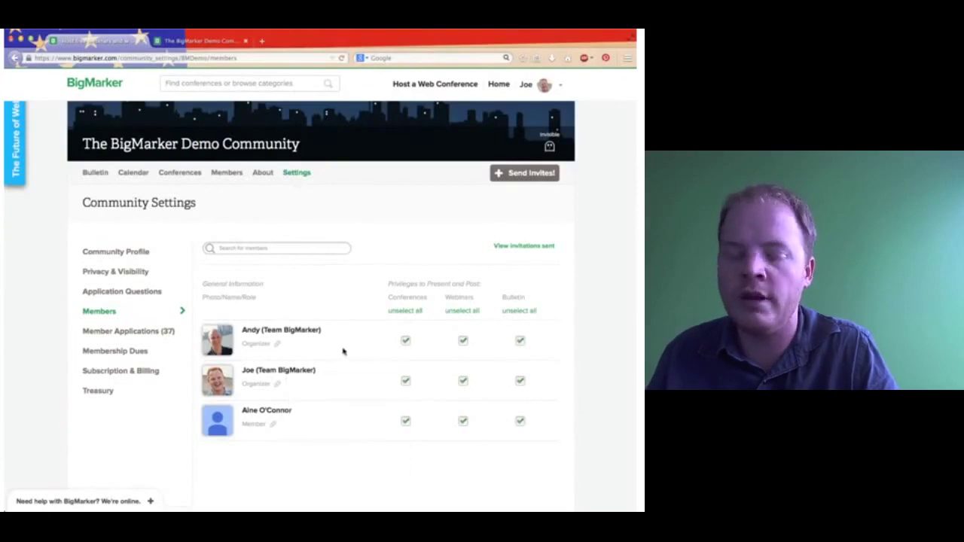
left_click(271, 426)
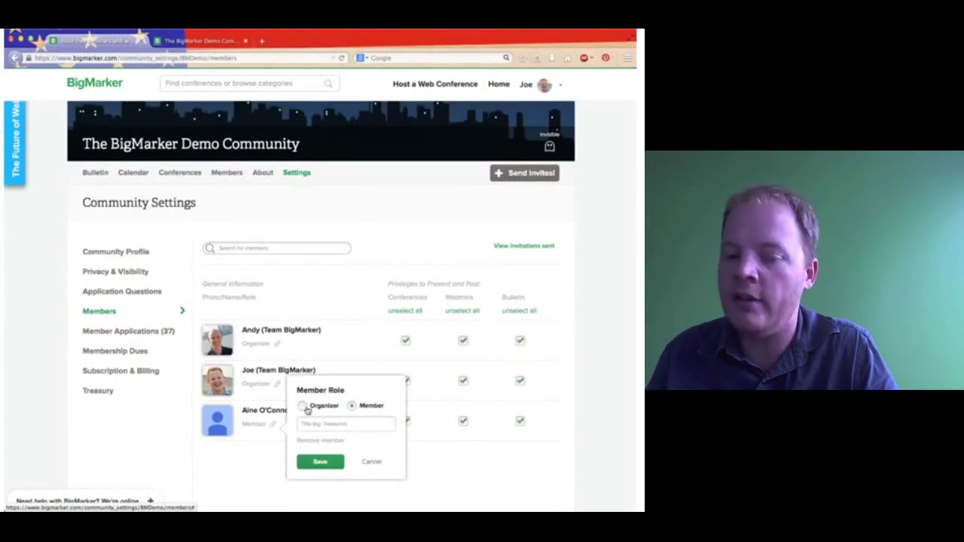
left_click(304, 407)
left_click(364, 405)
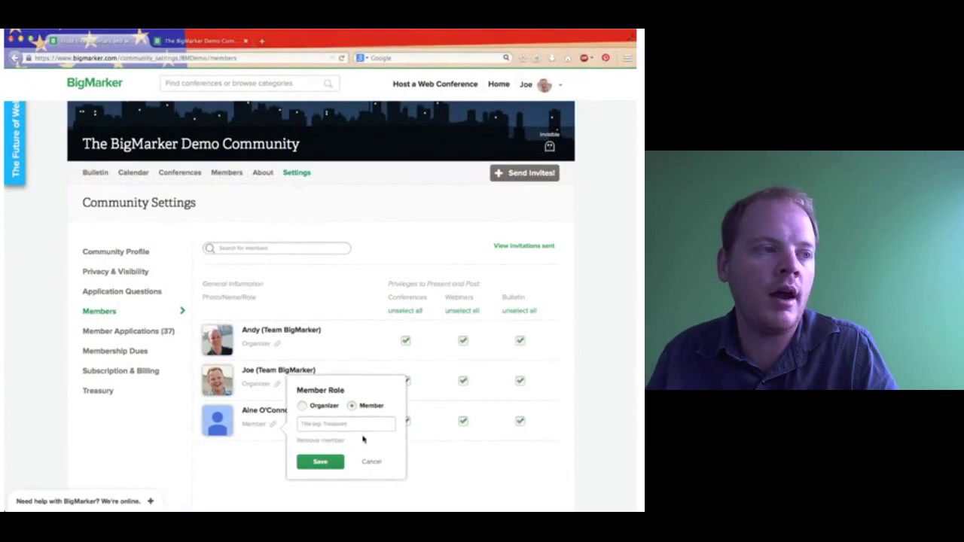
left_click(332, 454)
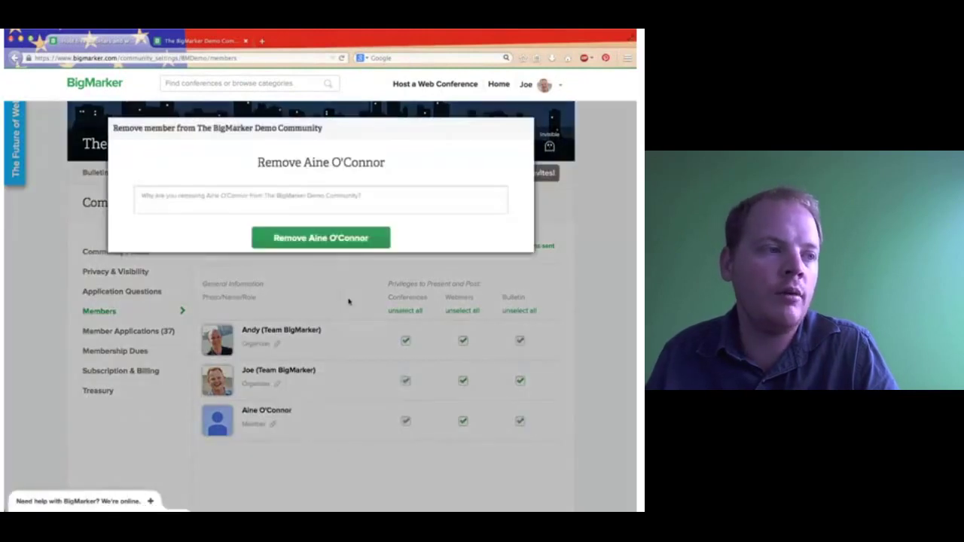
left_click(347, 246)
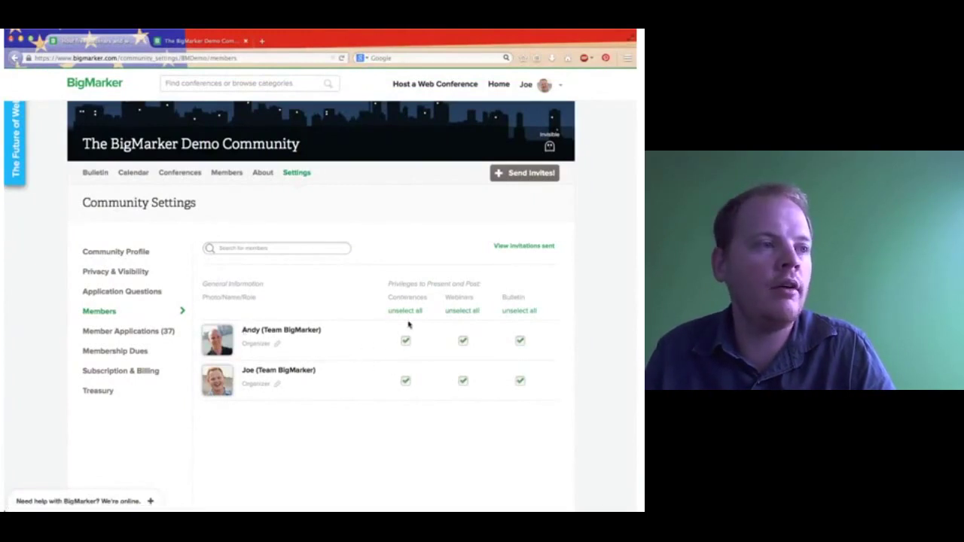
Leave the first organizer with Conferences, Webinars and Bulletin privileges all checked.
left_click(462, 340)
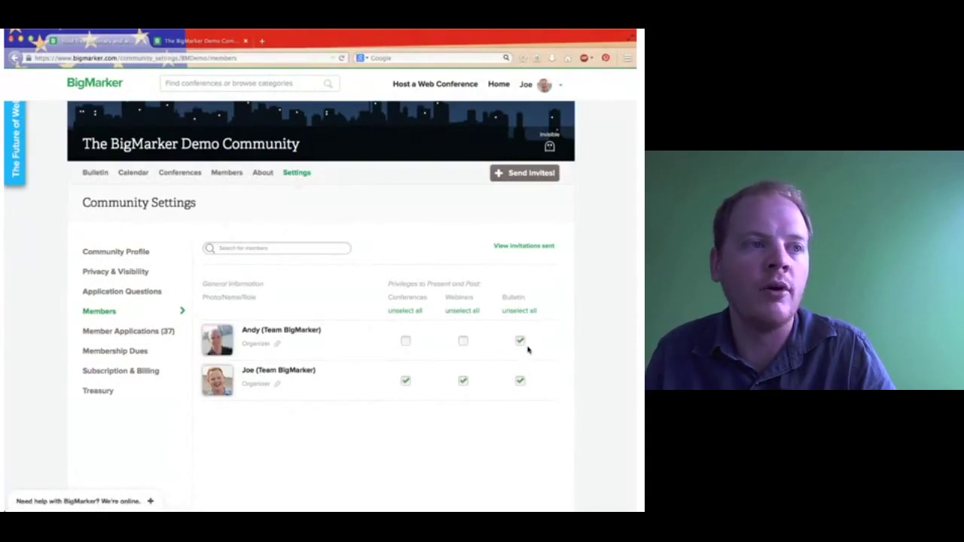
left_click(519, 342)
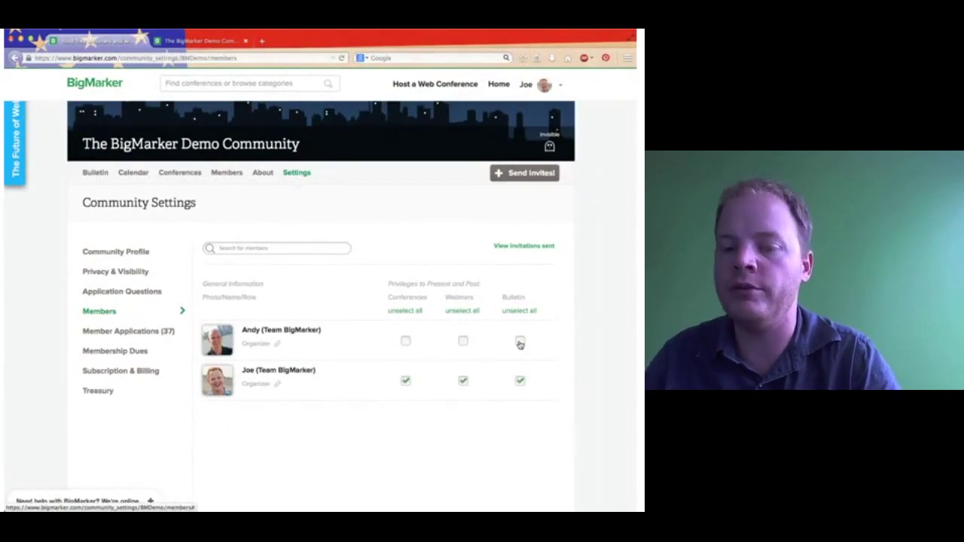
left_click(519, 342)
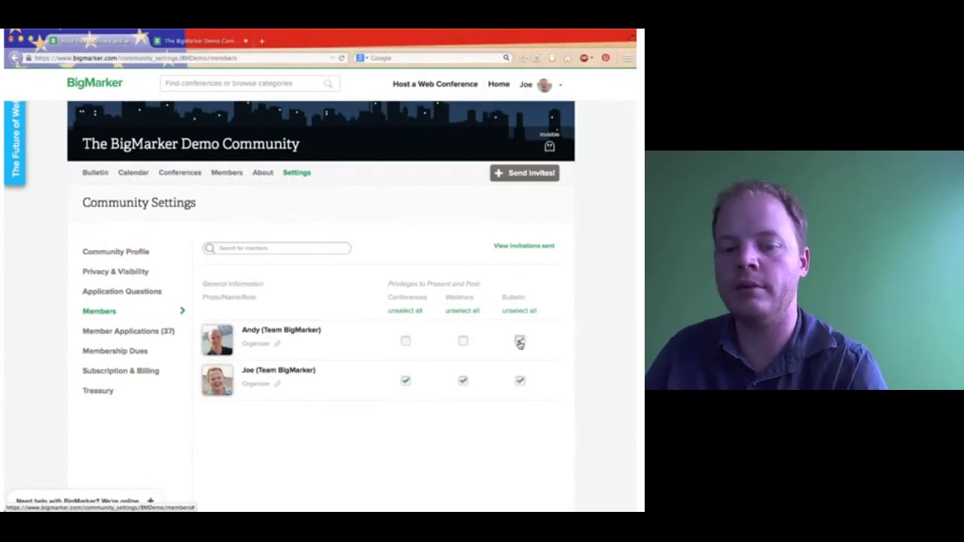
left_click(464, 341)
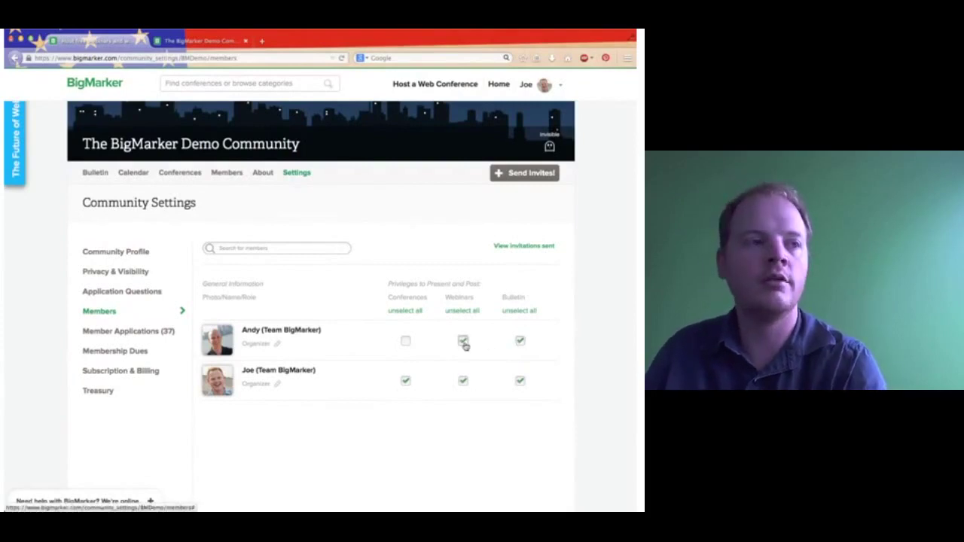
left_click(403, 341)
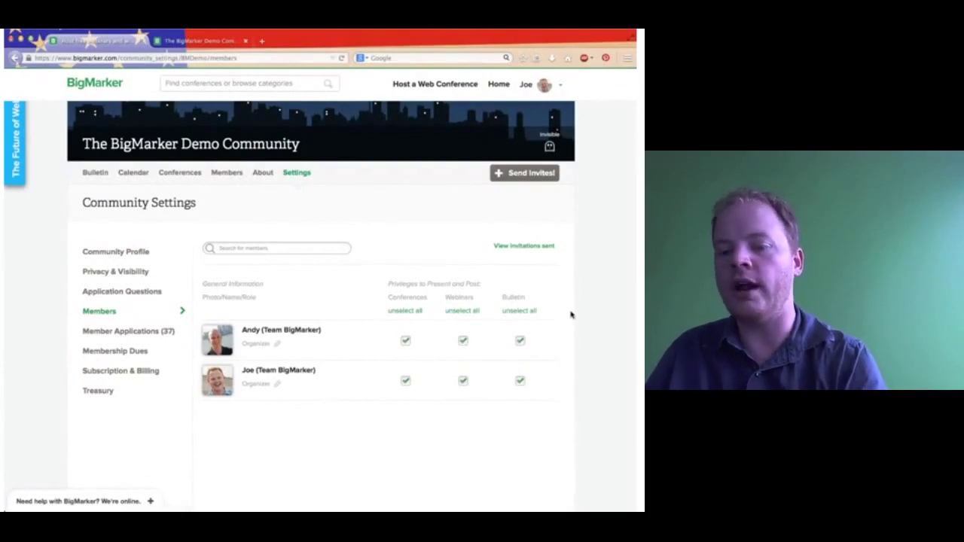
left_click(407, 340)
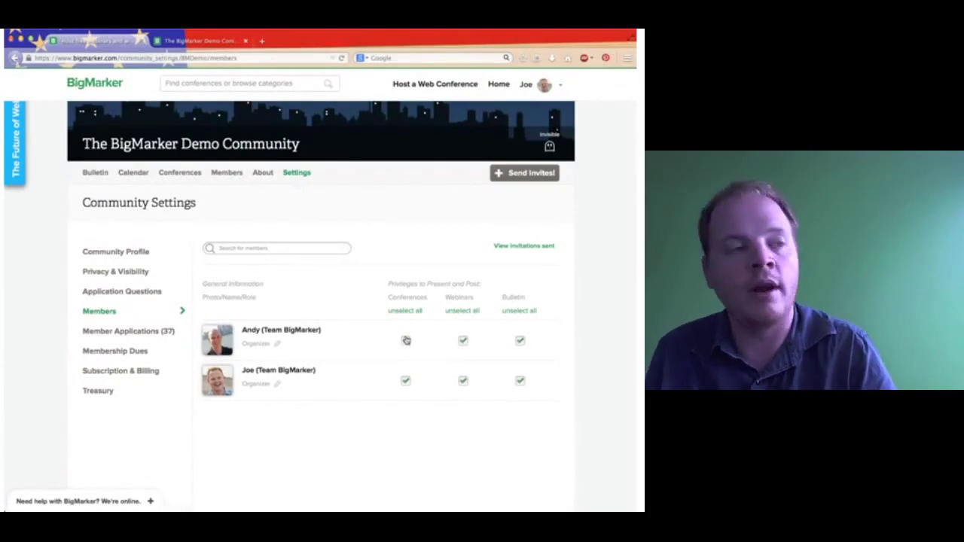
left_click(463, 344)
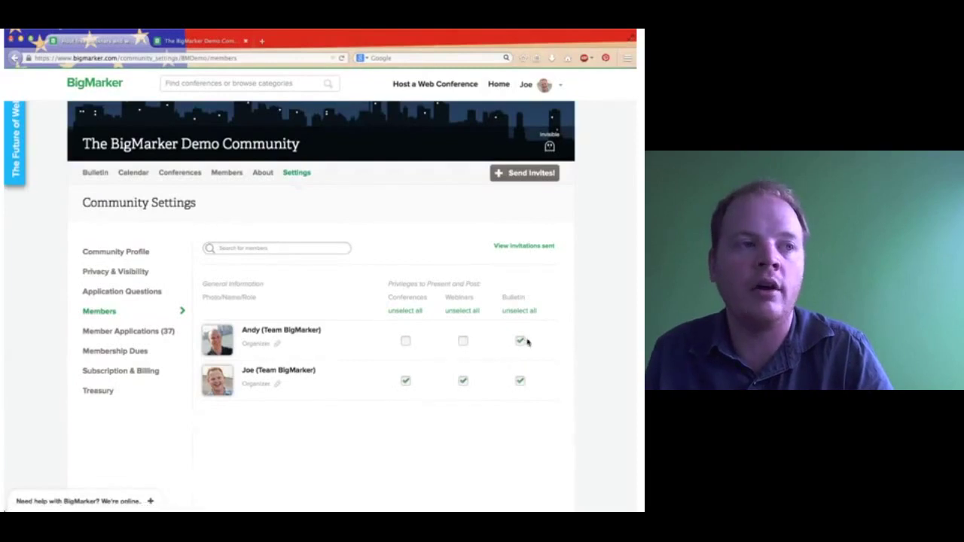
left_click(522, 341)
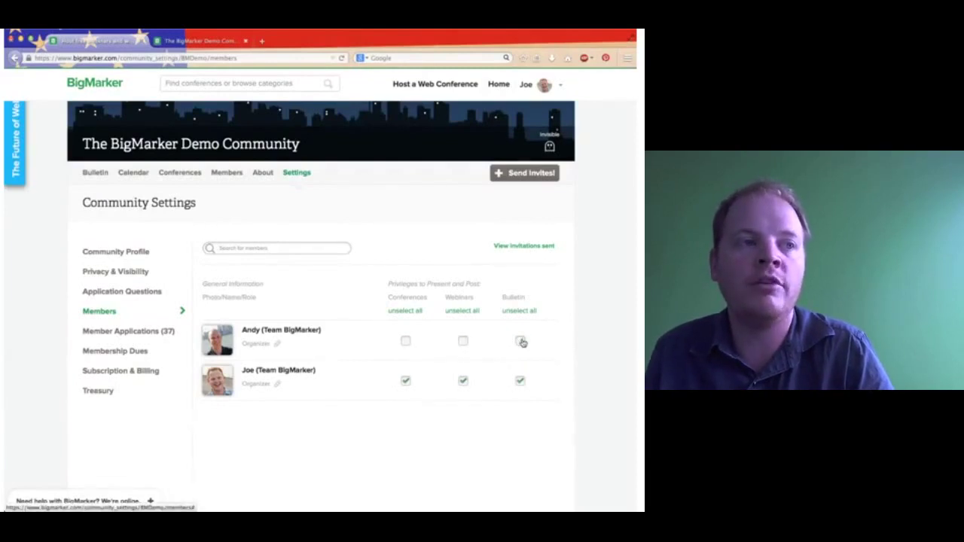
left_click(462, 343)
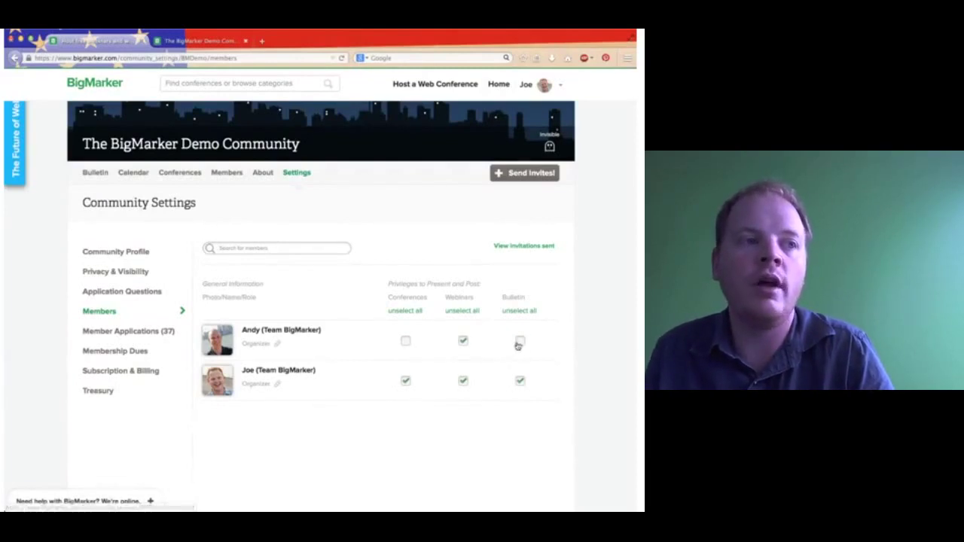
left_click(519, 342)
left_click(406, 341)
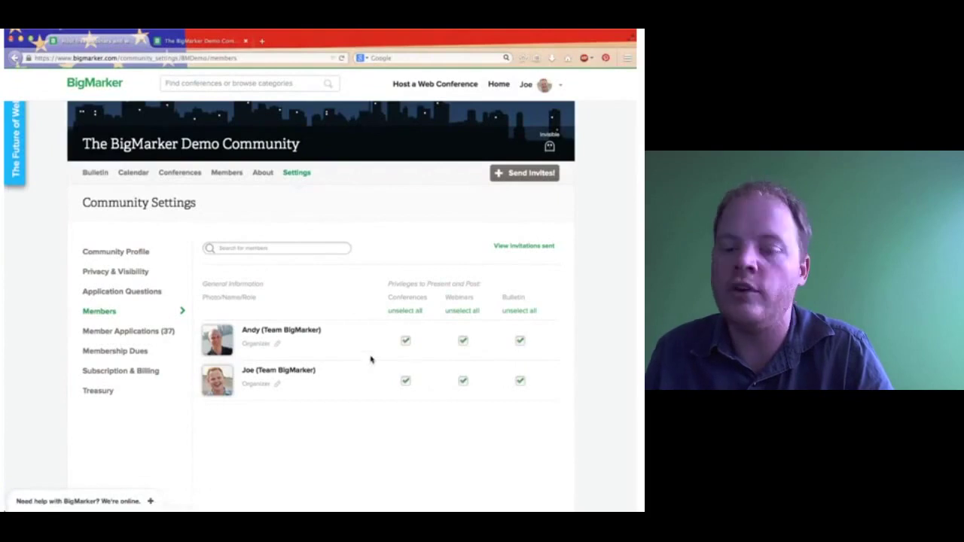
Use the Conferences select-all link so every member keeps Conferences privileges.
left_click(405, 311)
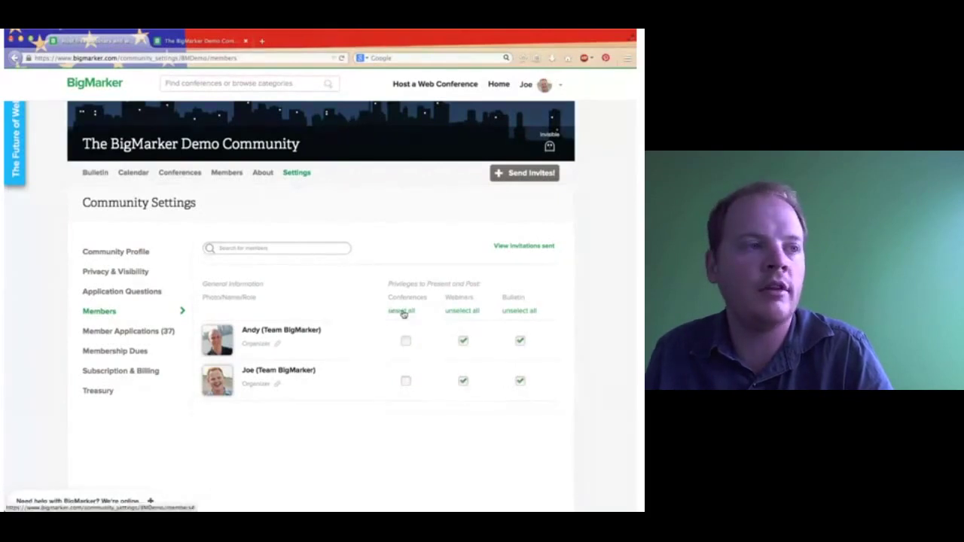
left_click(404, 311)
left_click(403, 311)
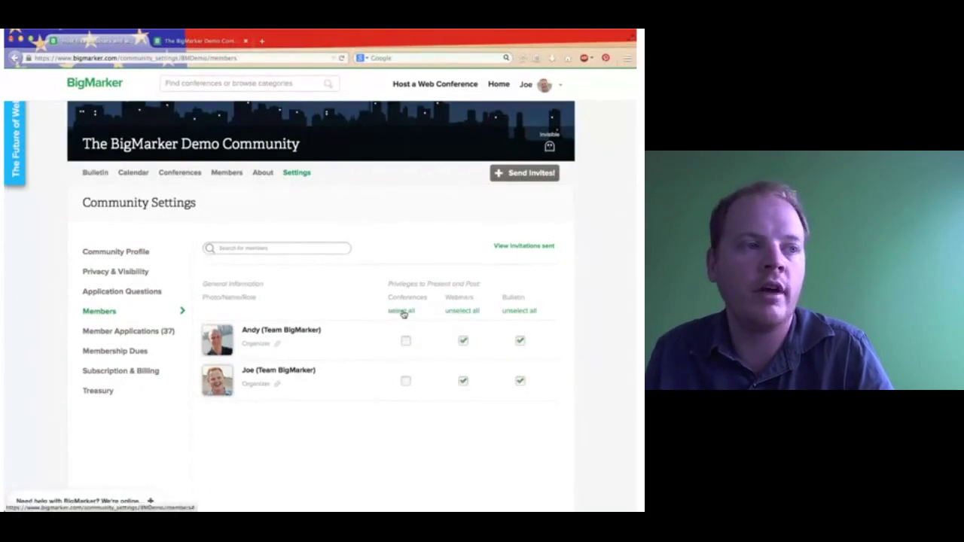
left_click(404, 311)
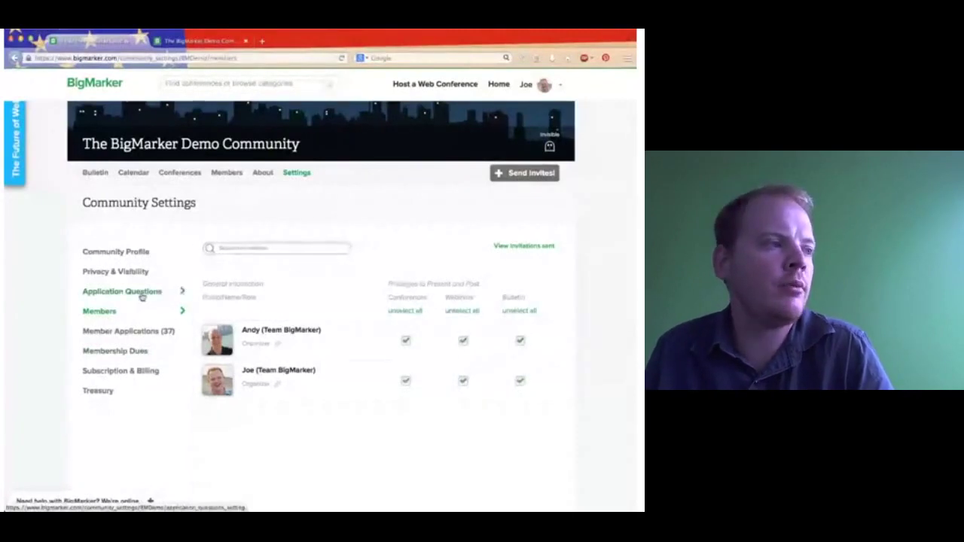
Open Application Questions and select the existing 'Why would you like to join this Community?' question.
left_click(141, 298)
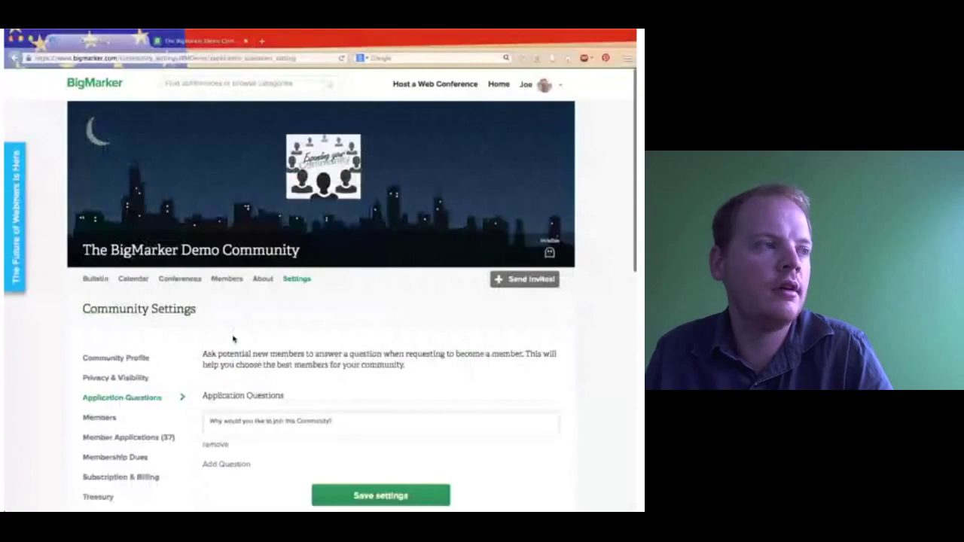
scroll(233, 339, "down", 3)
left_click(232, 336)
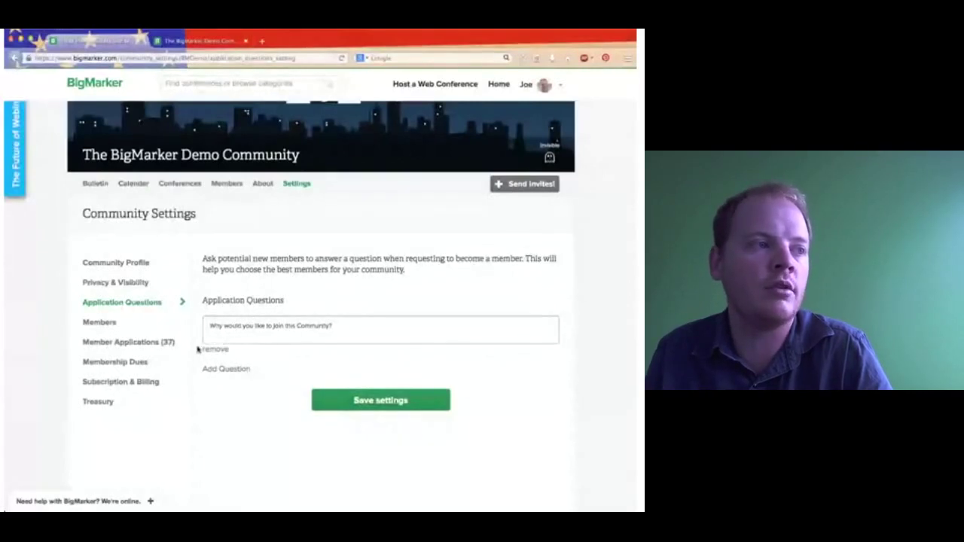
Add a second question and place the cursor in its empty 'Write your question here' field.
left_click(227, 368)
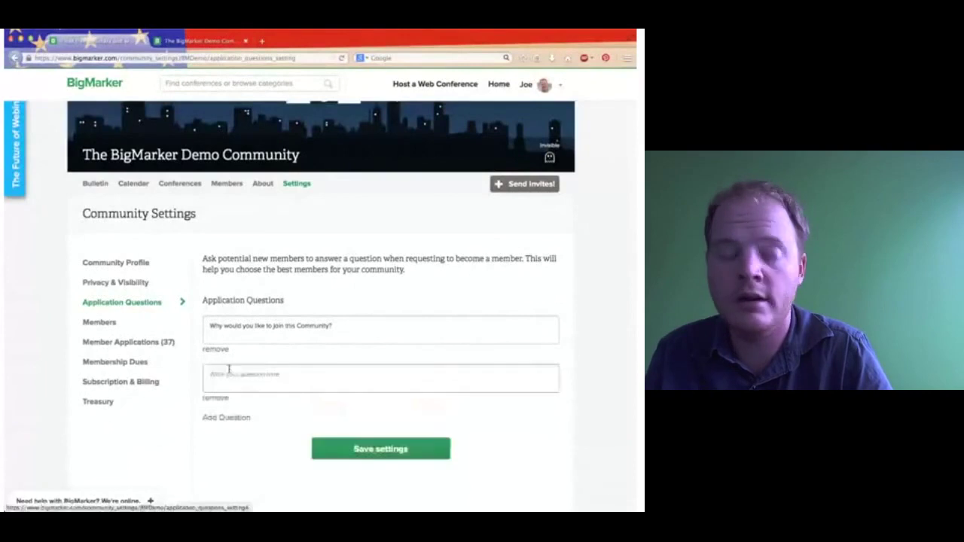
left_click(253, 382)
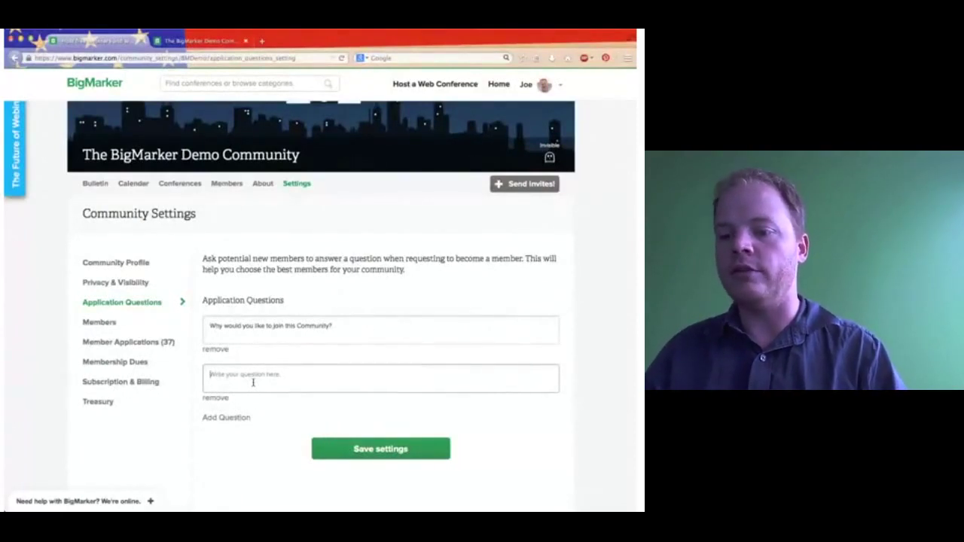
left_click(253, 382)
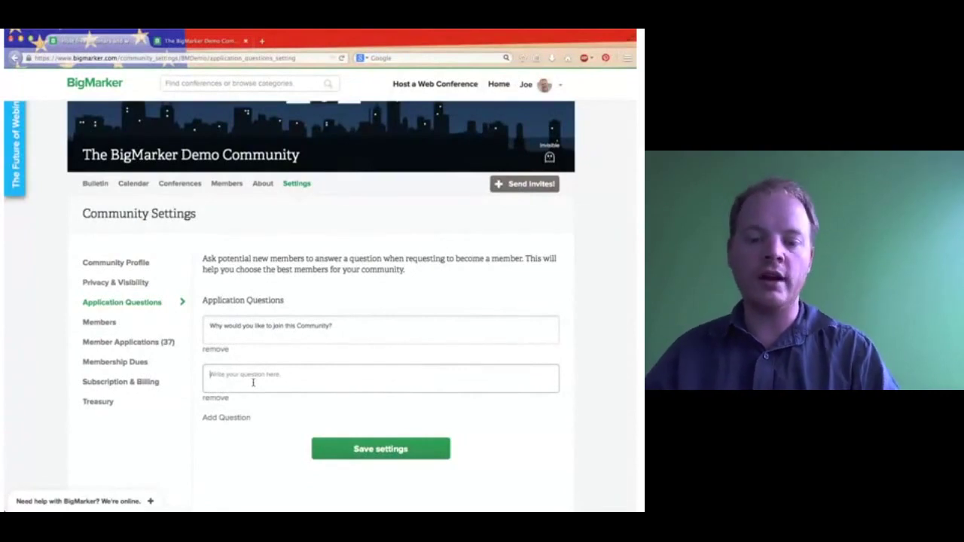
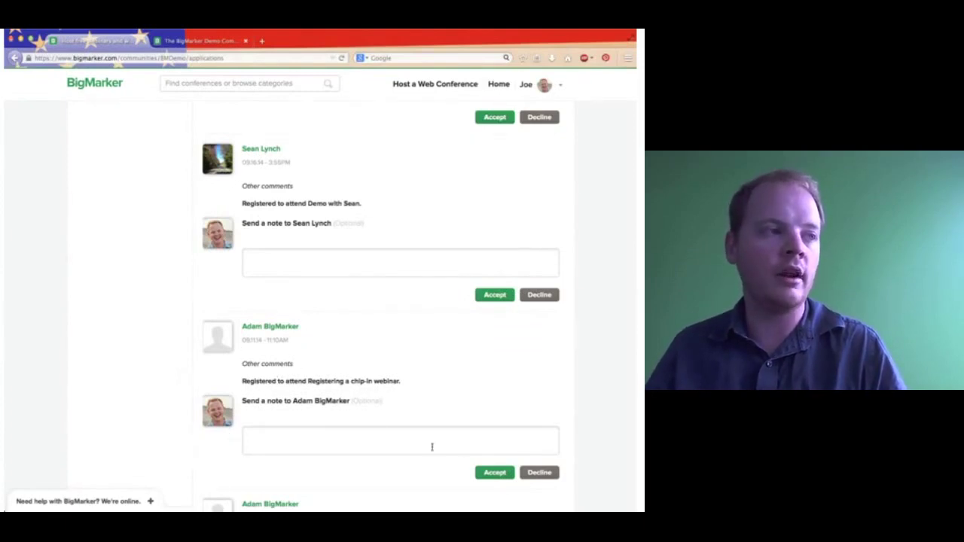
Decline the pending membership application from the chip-in webinar applicant.
scroll(364, 427, "down", 2)
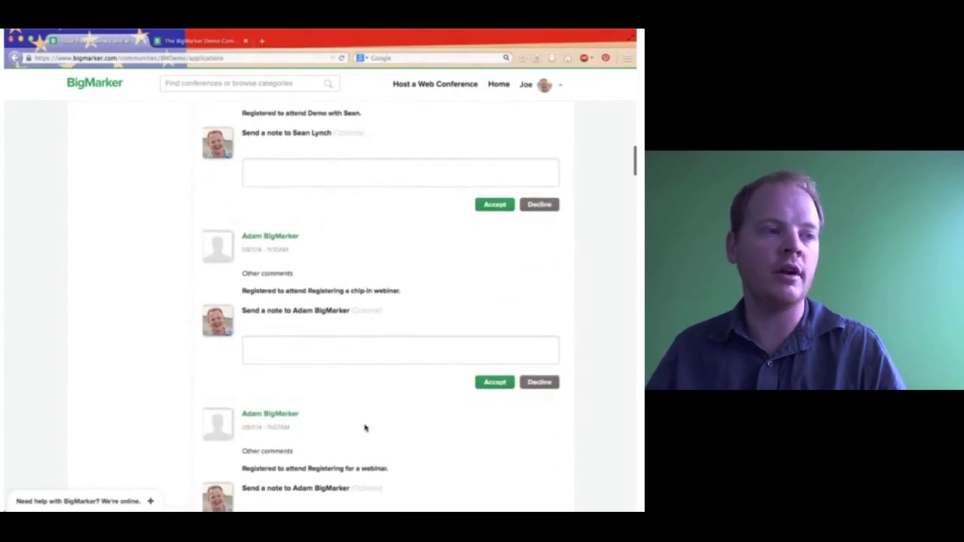
scroll(364, 427, "down", 1)
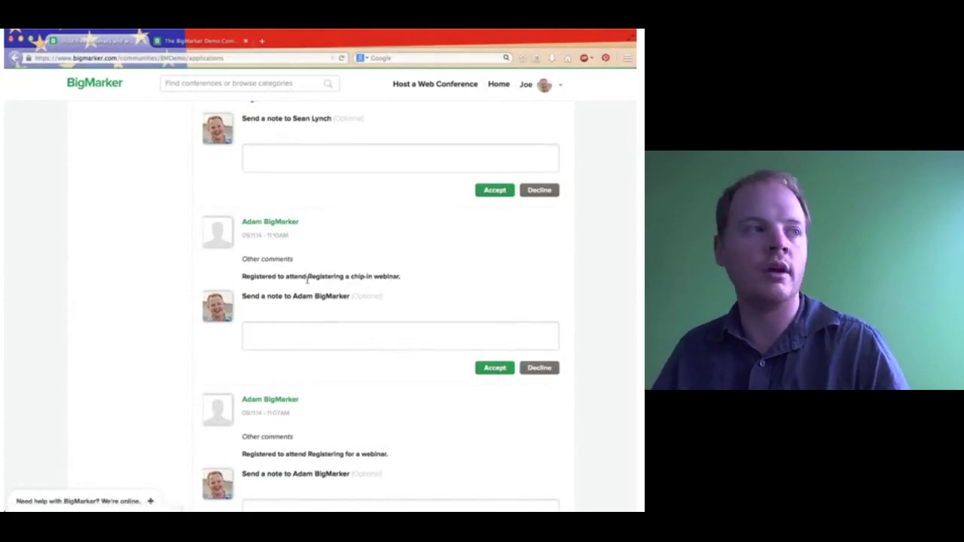
left_click(540, 369)
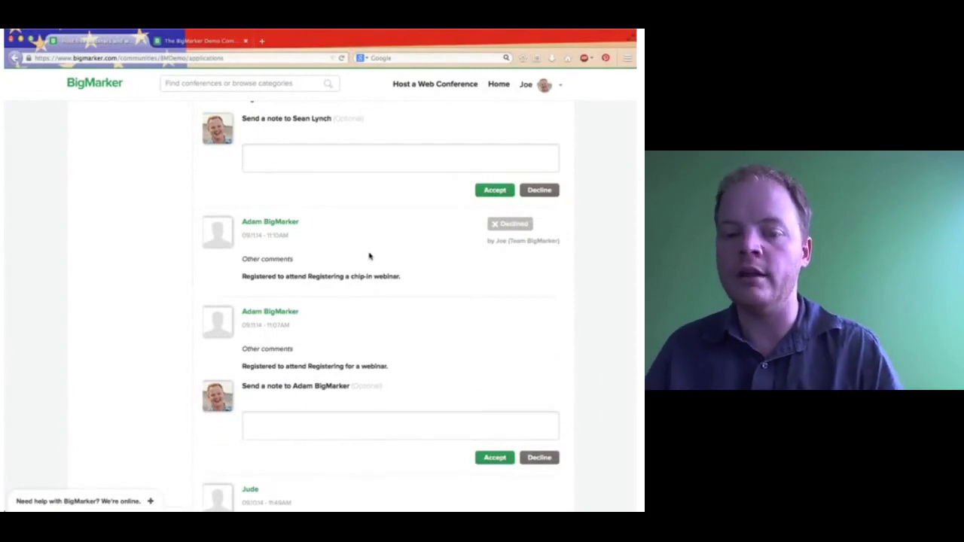
scroll(369, 256, "up", 15)
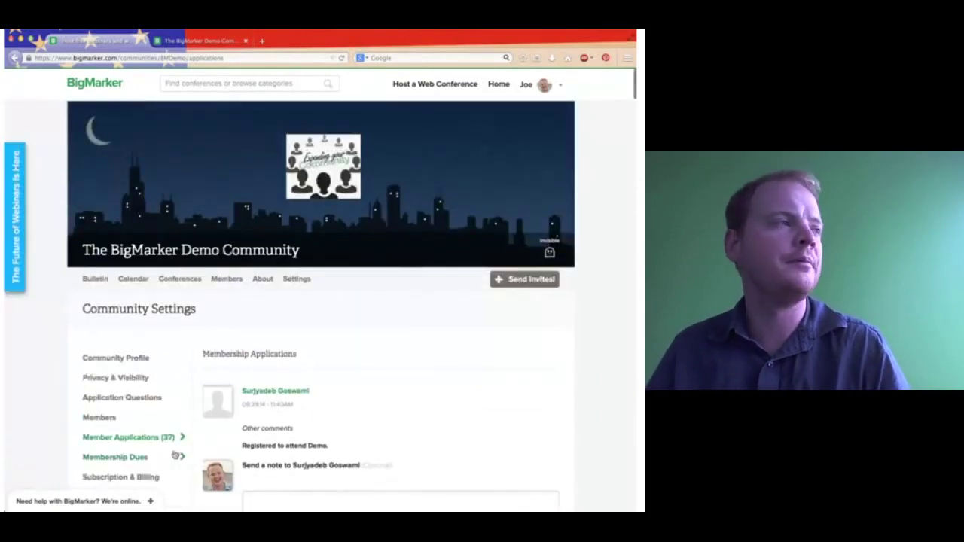
Turn on required membership dues and set the dues schedule to Annually.
scroll(300, 459, "down", 3)
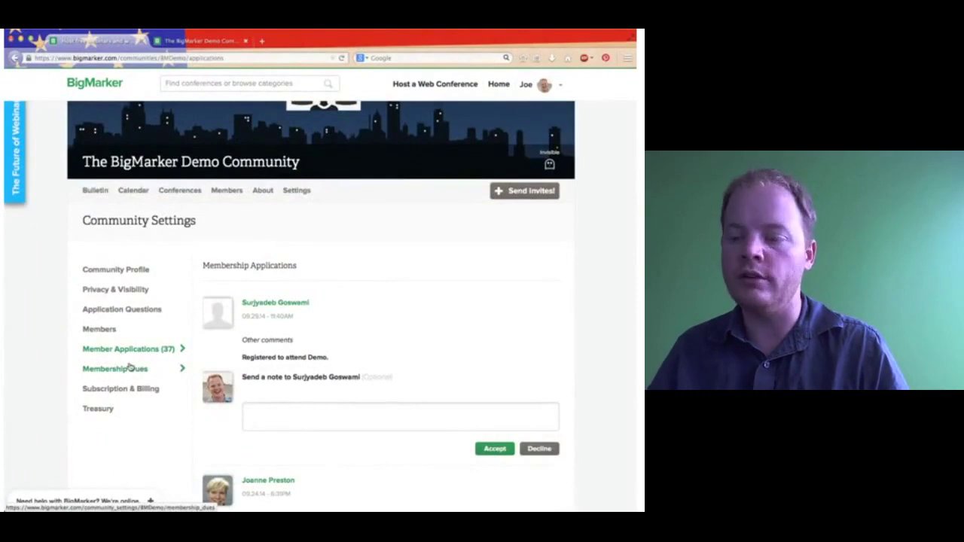
left_click(144, 368)
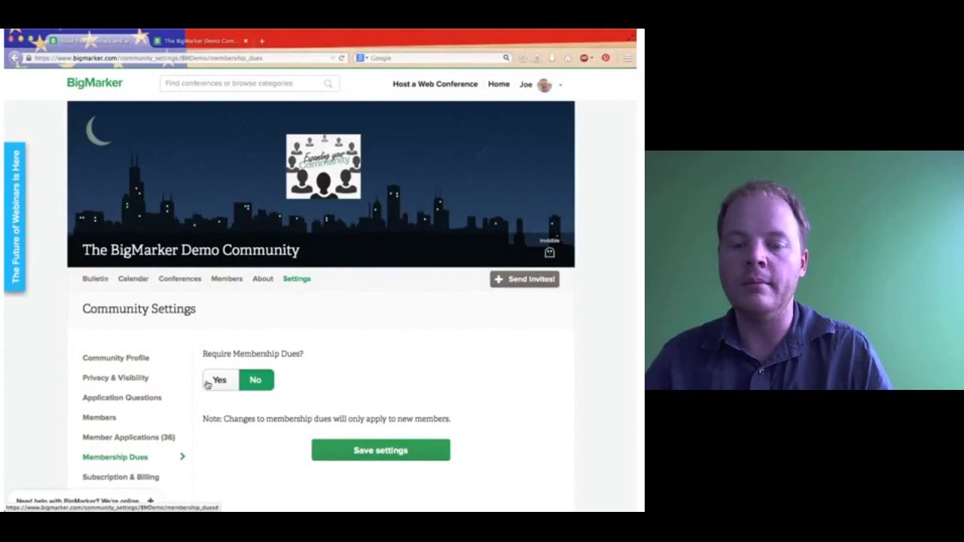
left_click(210, 382)
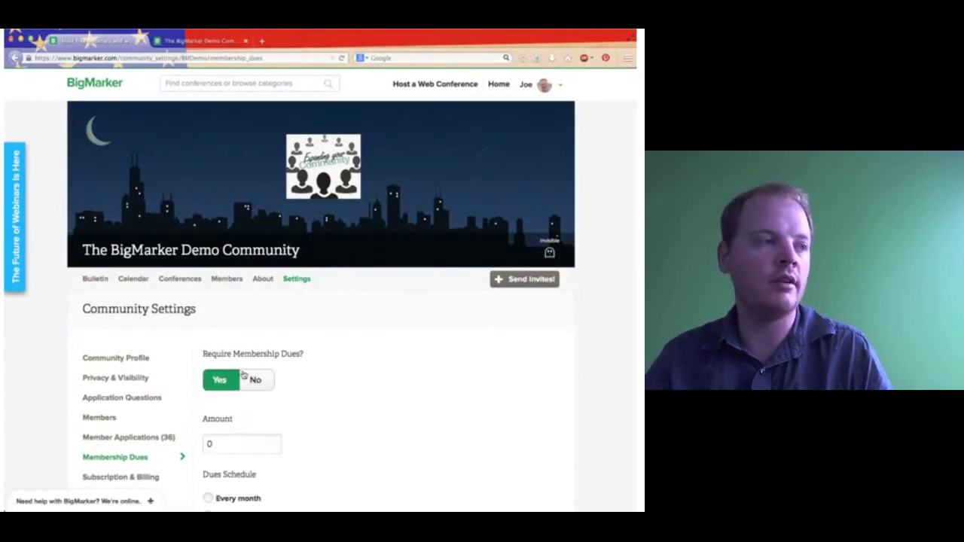
scroll(223, 399, "down", 1)
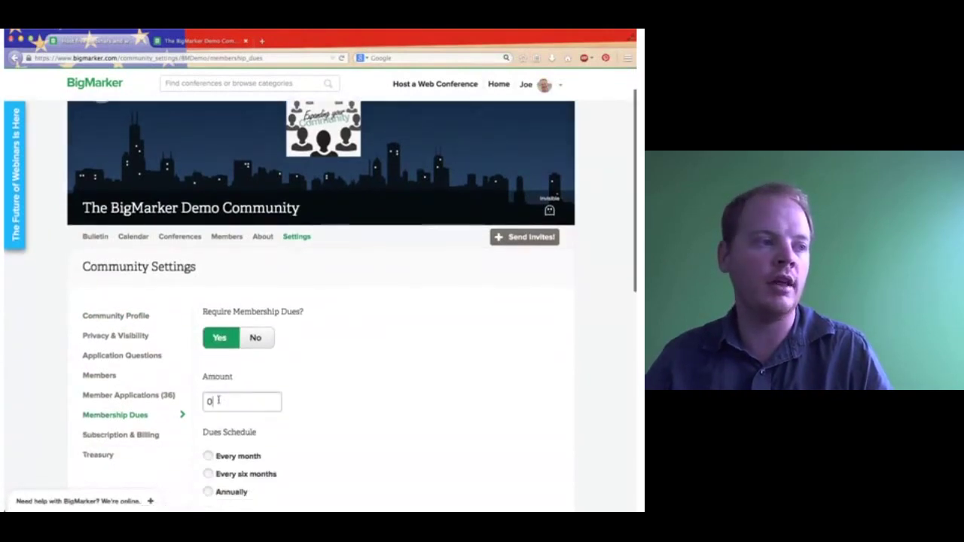
left_click(218, 401)
scroll(218, 401, "down", 2)
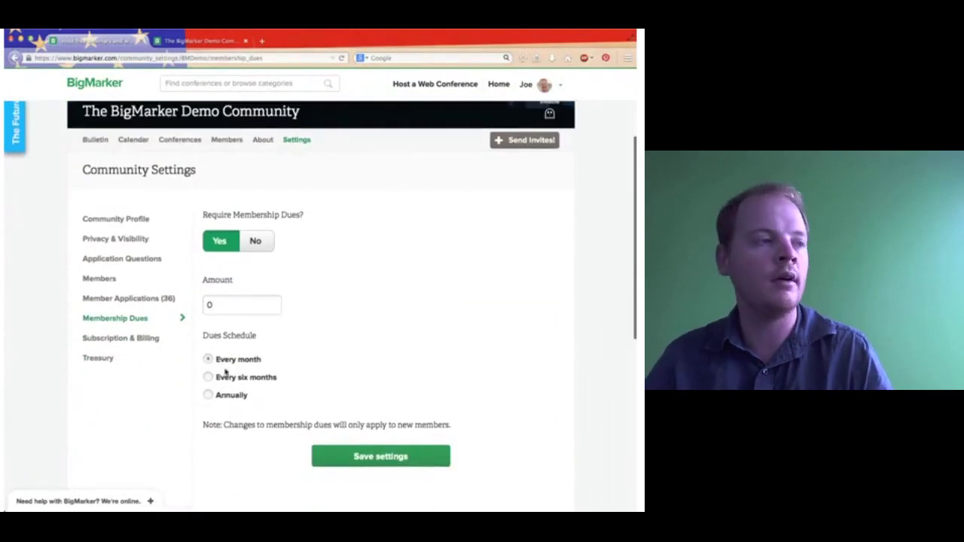
left_click(229, 394)
Enter a dues amount of 1000, trim it, then set dues back to not required.
double_click(228, 312)
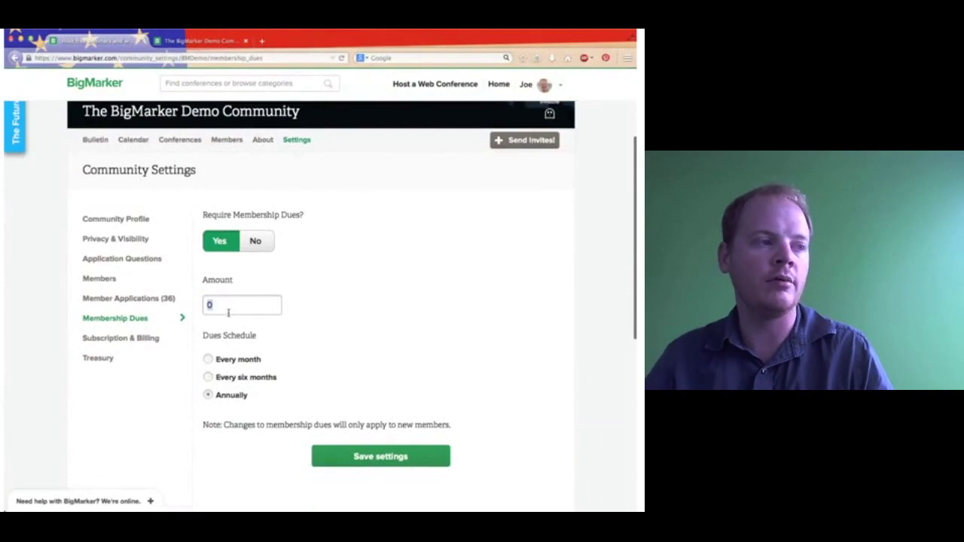
type("1000")
key("BackSpace")
key("BackSpace")
key("BackSpace")
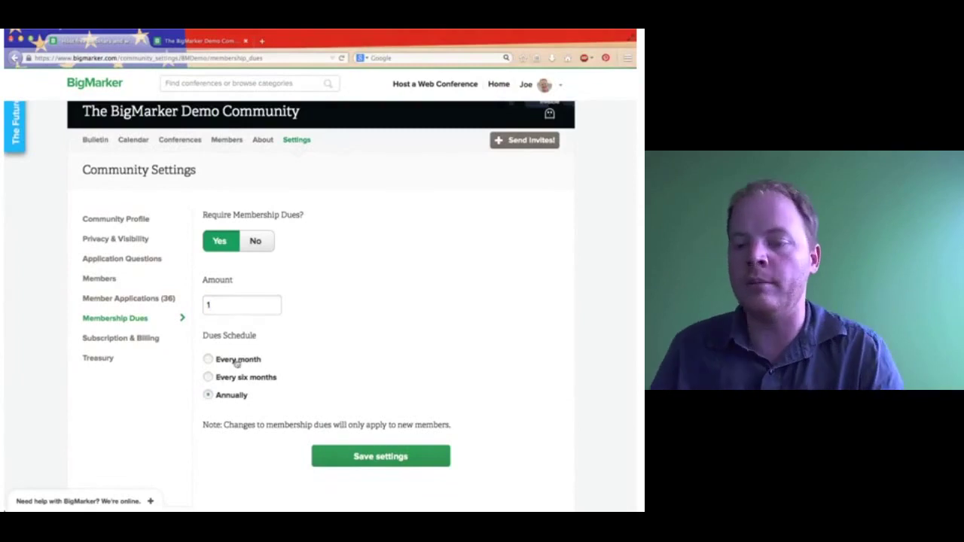
left_click(254, 239)
left_click(222, 243)
left_click(255, 241)
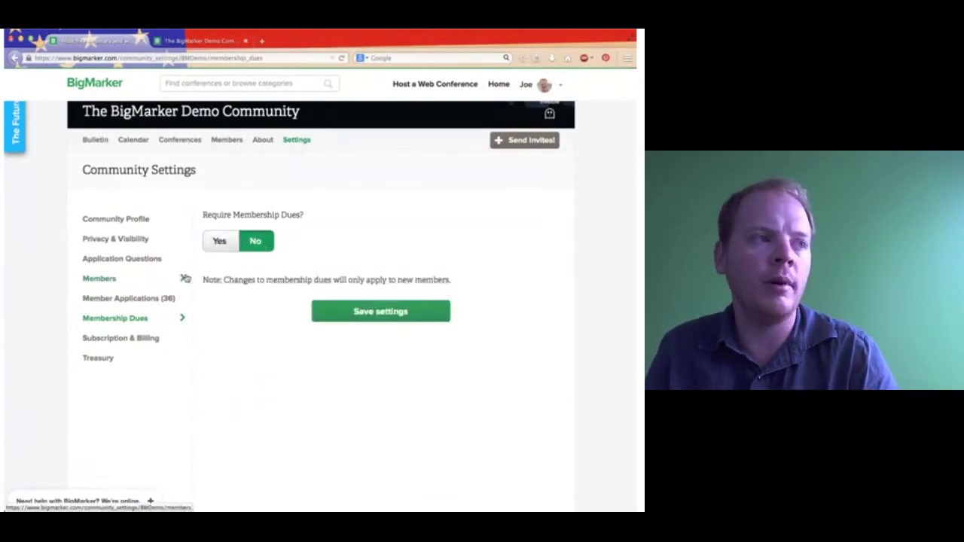
Review the Team plan under Subscription & Billing, then the community Treasury page.
left_click(155, 339)
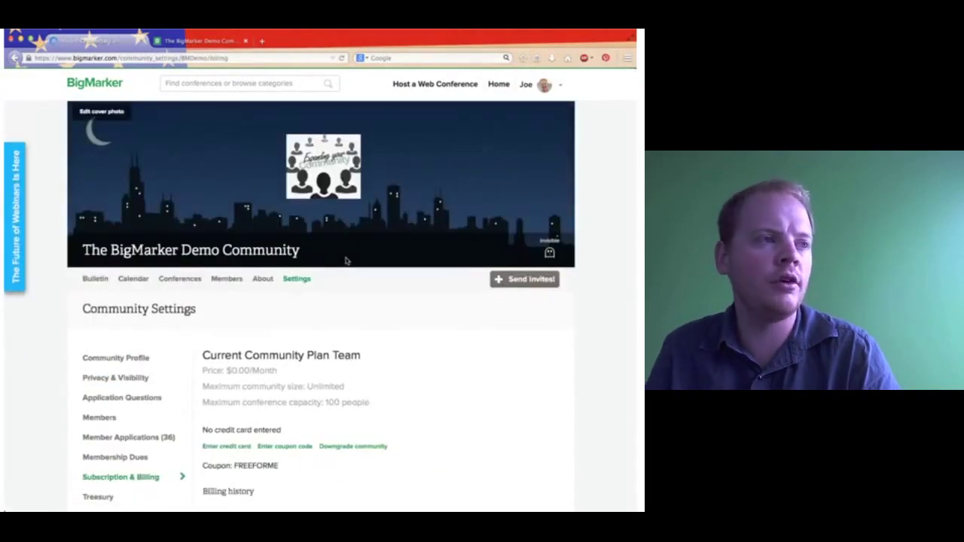
scroll(350, 290, "down", 1)
scroll(350, 294, "down", 3)
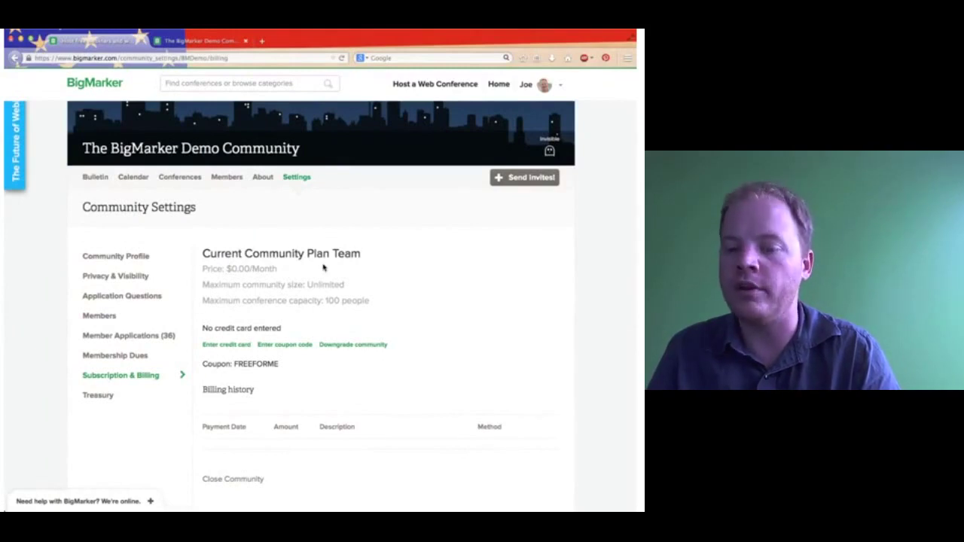
left_click(134, 394)
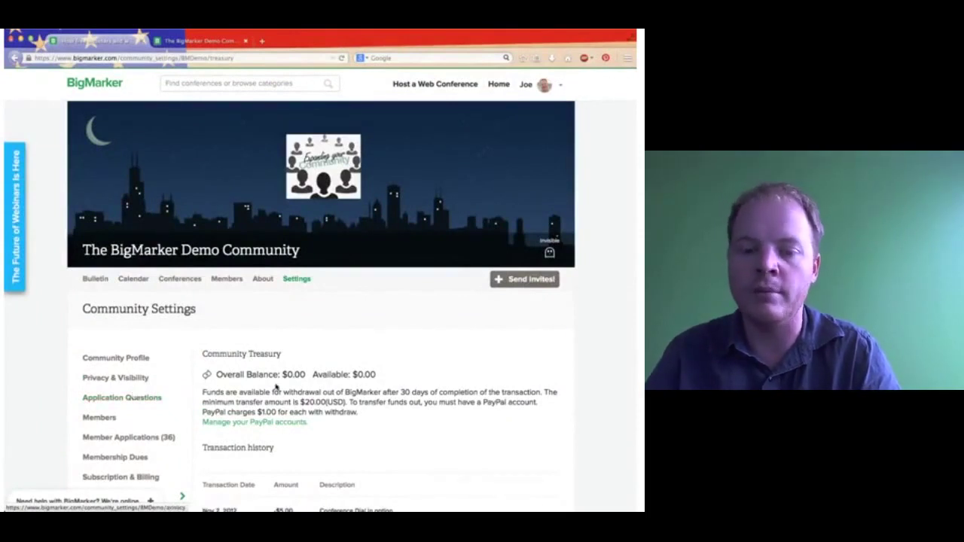
scroll(276, 399, "down", 2)
scroll(277, 404, "up", 2)
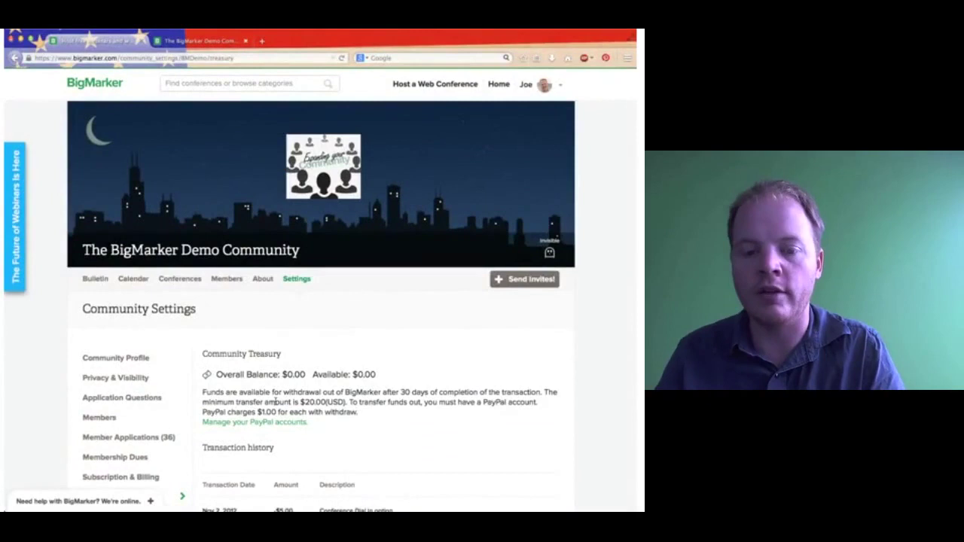
Return to Subscription & Billing to recheck the plan, then open the community's About page.
left_click(151, 476)
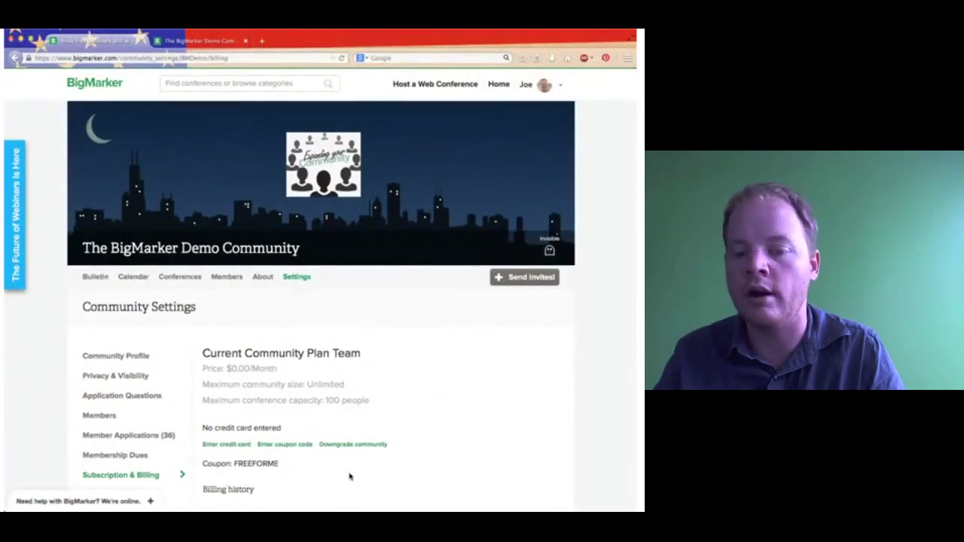
scroll(249, 444, "down", 4)
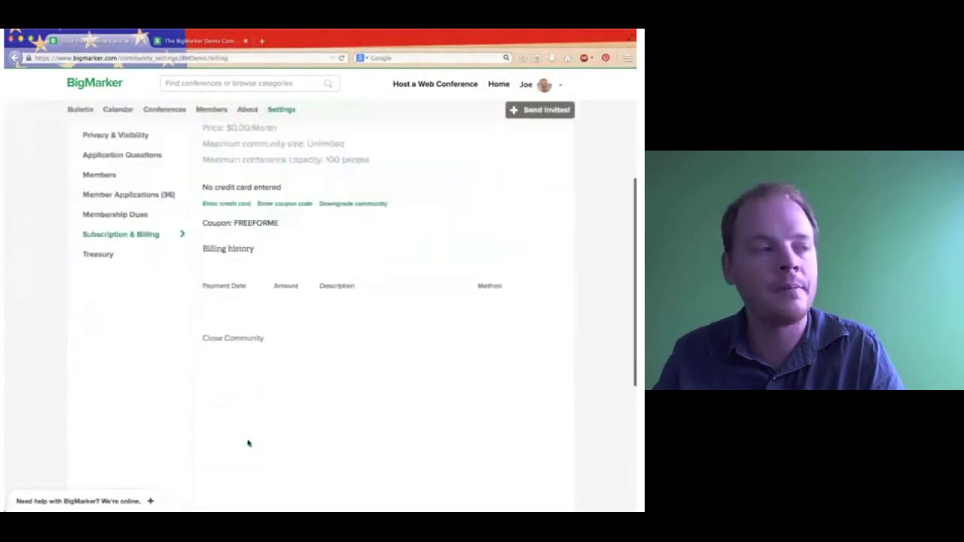
scroll(193, 344, "up", 2)
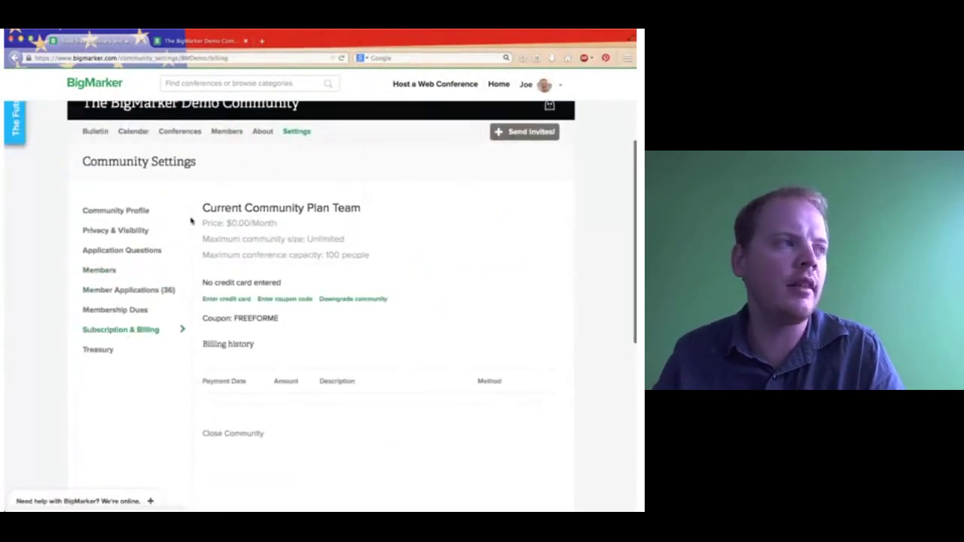
left_click(263, 139)
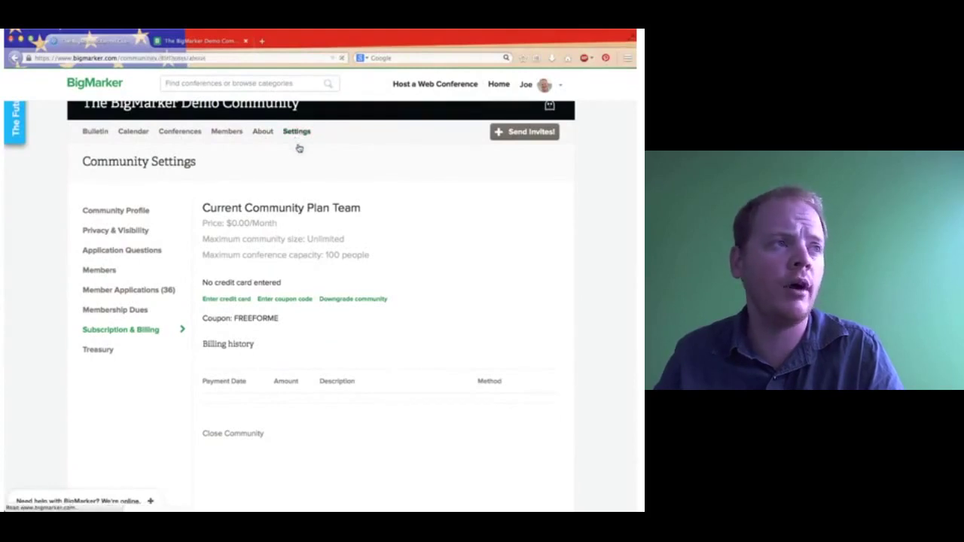
View the Community Profile settings, then switch to the community's Bulletin feed.
left_click(296, 279)
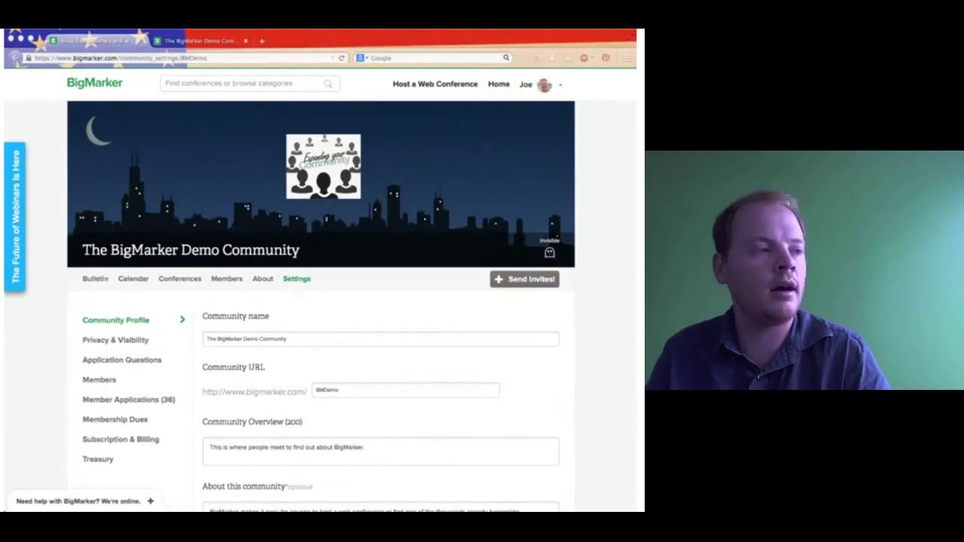
left_click(101, 286)
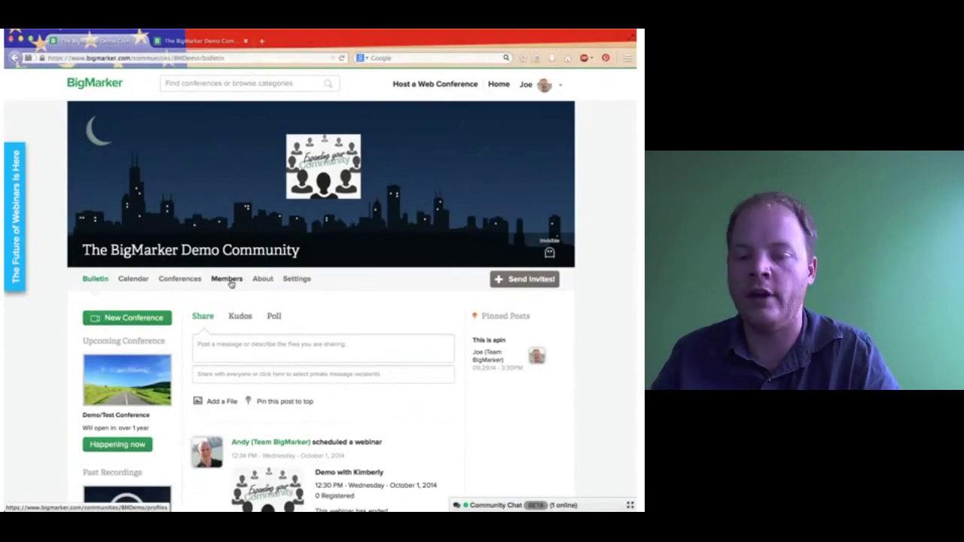
scroll(151, 332, "down", 1)
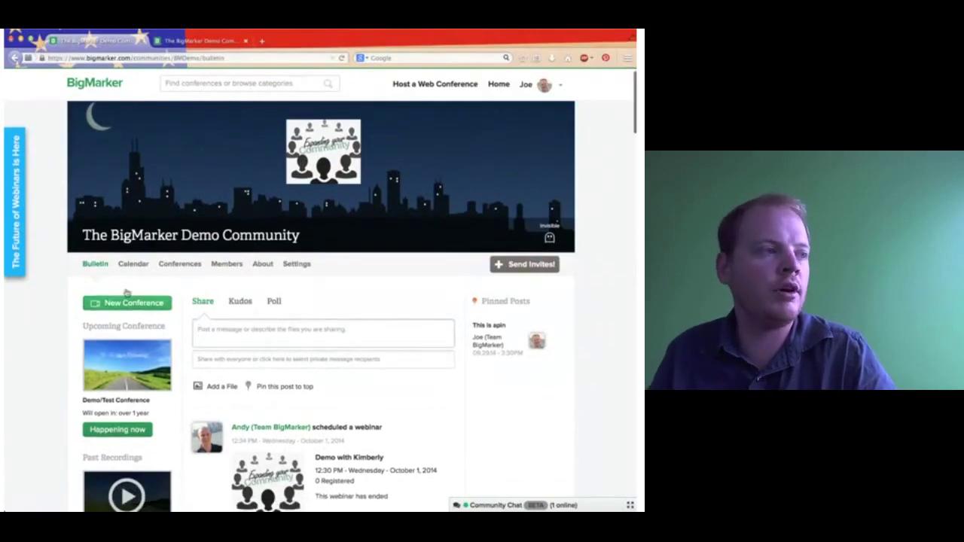
scroll(225, 338, "down", 3)
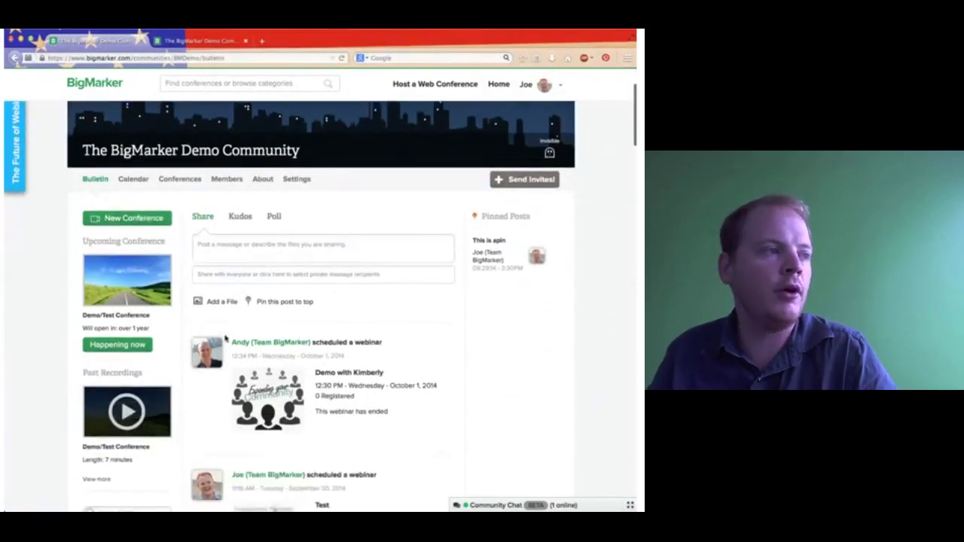
left_click(215, 254)
type("He")
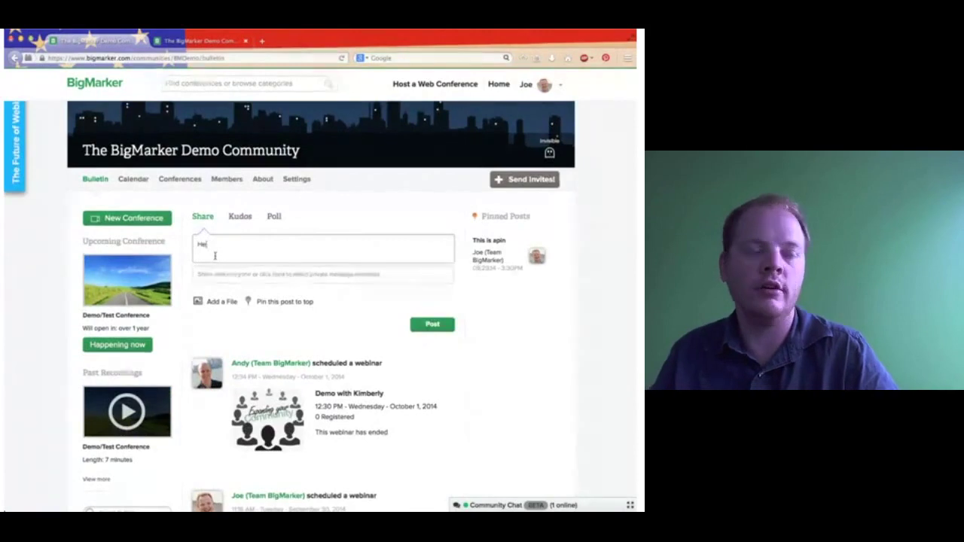
type("llo!")
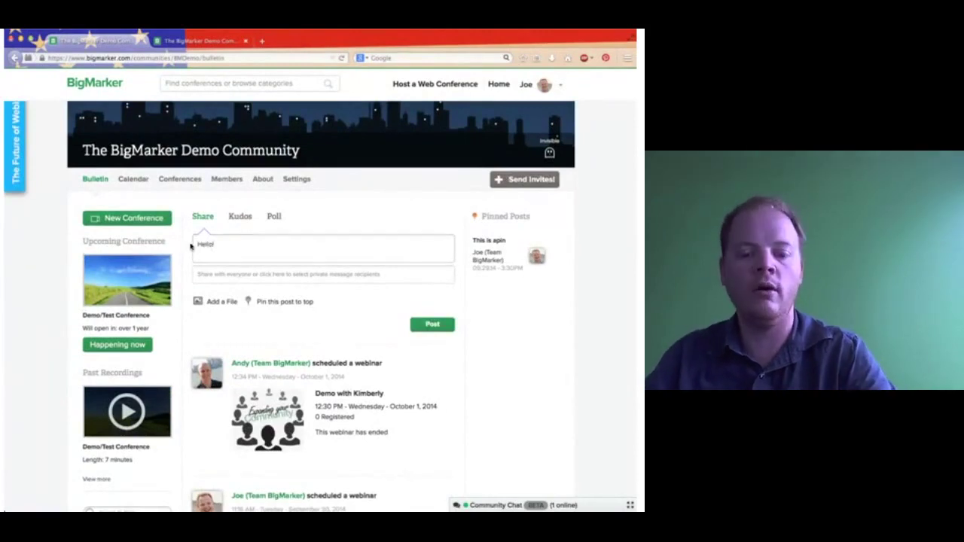
left_click(208, 301)
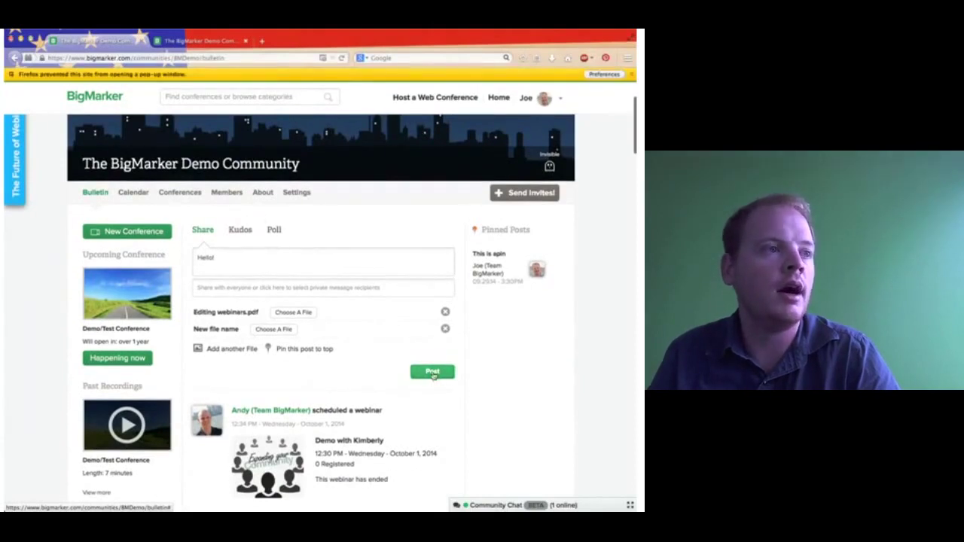
left_click(432, 372)
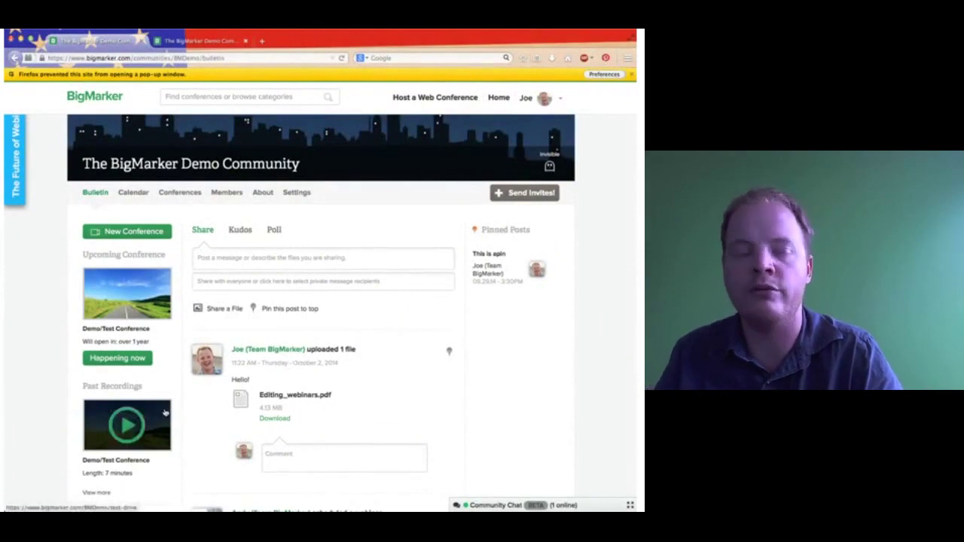
scroll(291, 364, "down", 3)
scroll(154, 396, "up", 5)
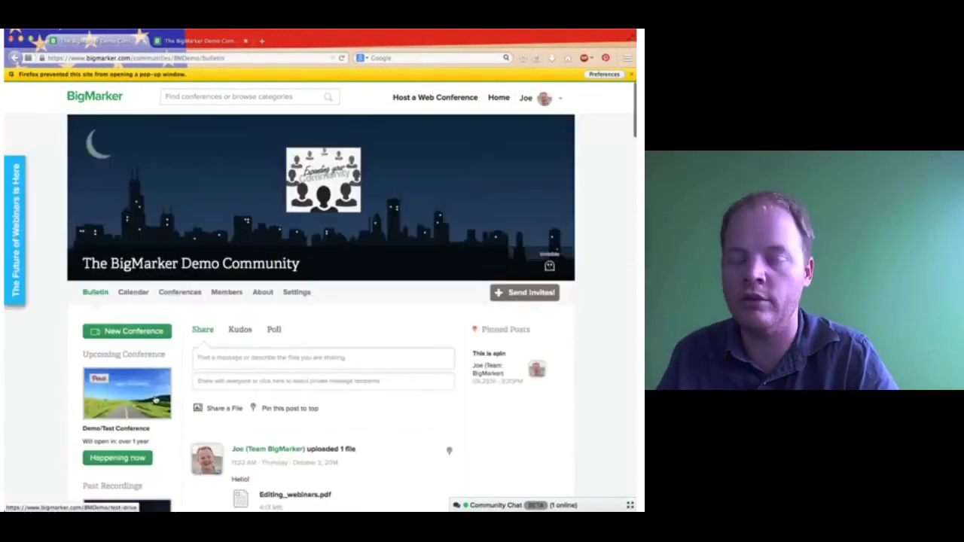
scroll(153, 397, "down", 1)
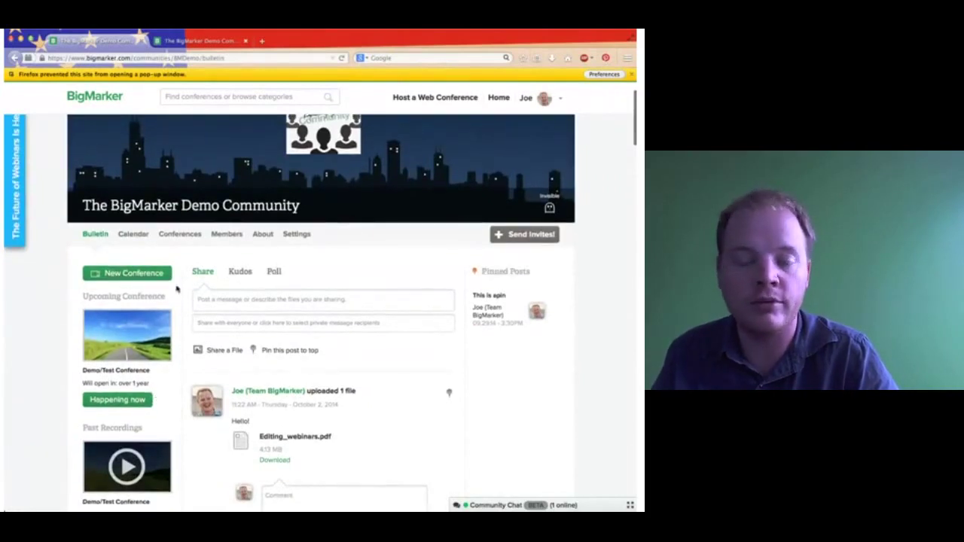
left_click(217, 306)
left_click(226, 322)
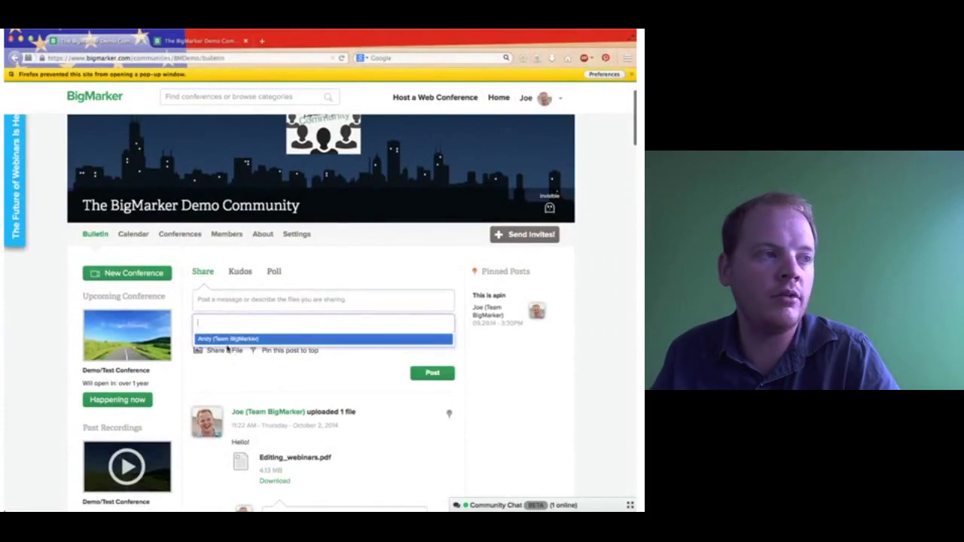
left_click(231, 339)
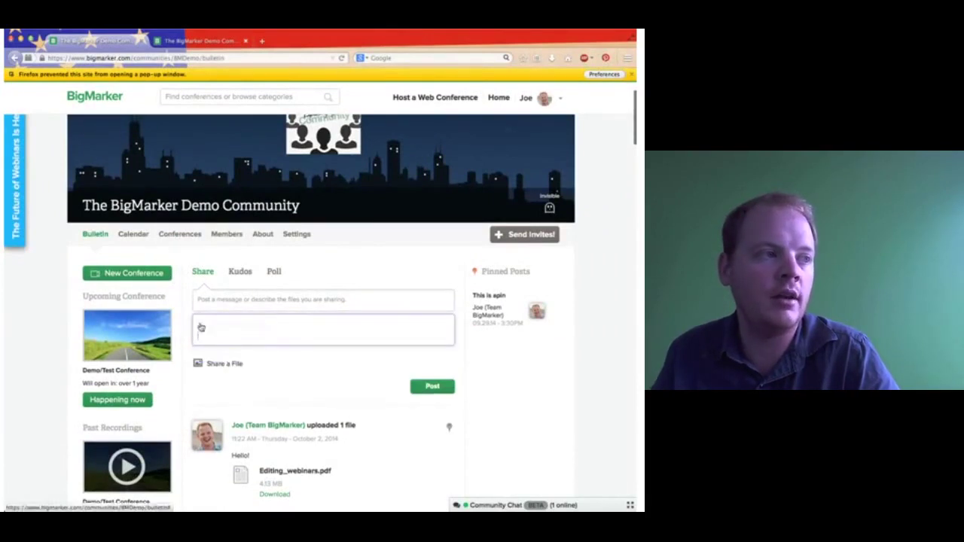
left_click(243, 272)
left_click(205, 272)
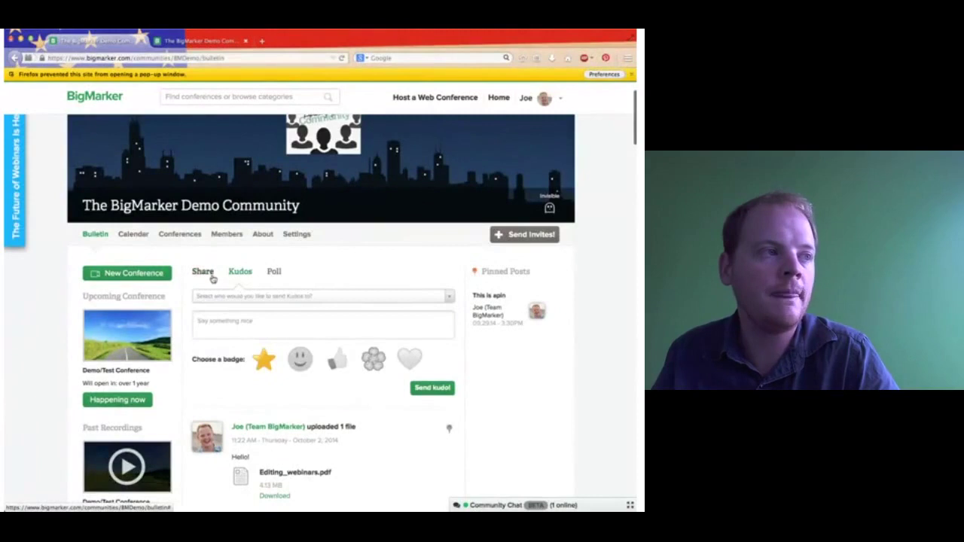
Check the Calendar and Bulletin, then open the Members list showing two organizers.
left_click(129, 235)
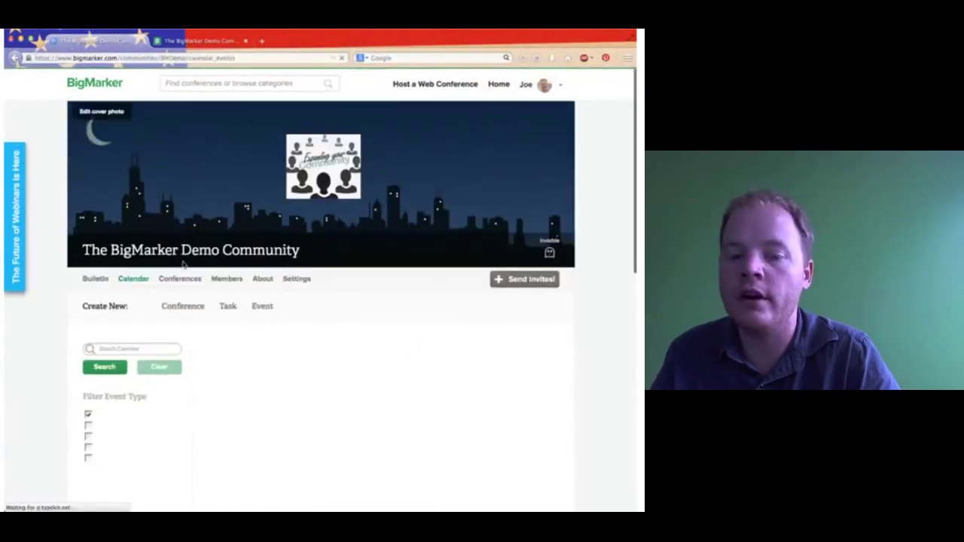
left_click(99, 279)
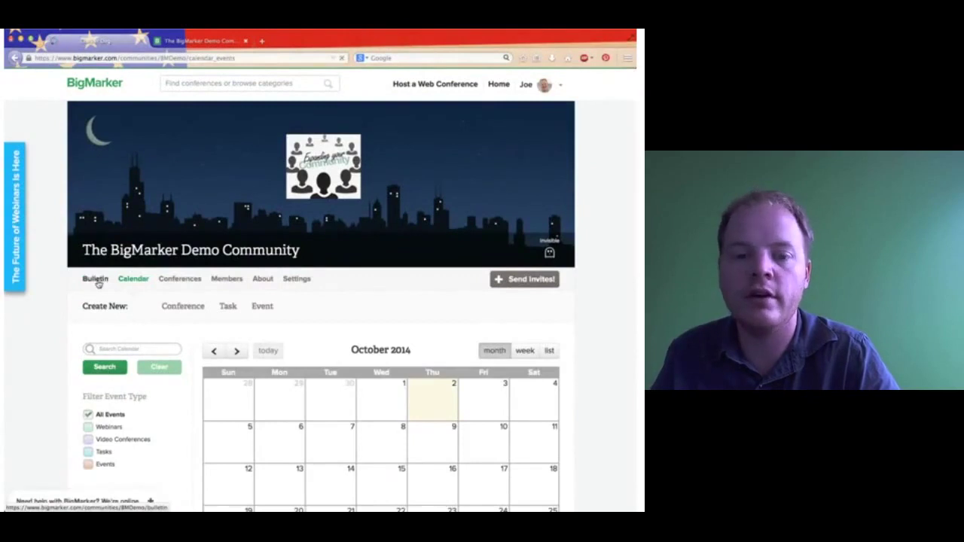
left_click(221, 279)
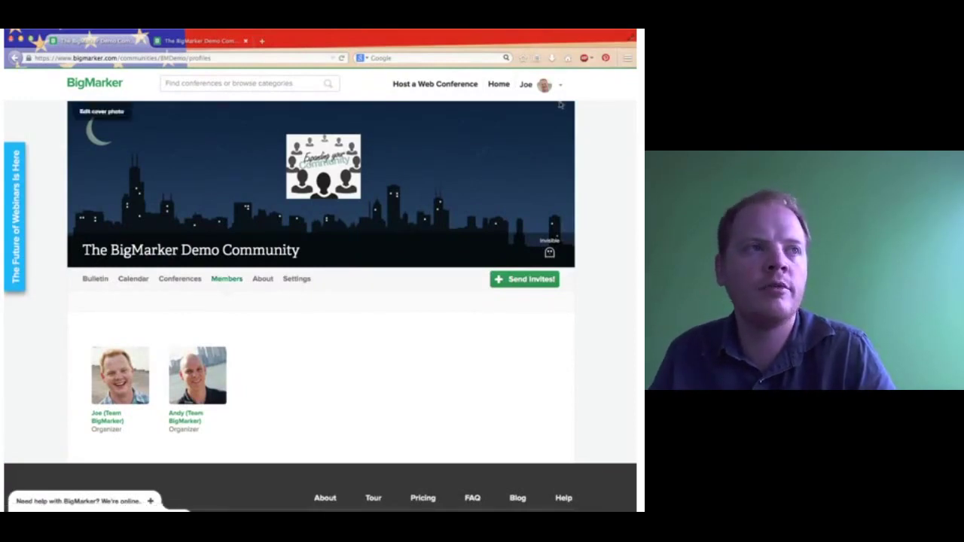
Open the BigMarker home page in a new tab and look through it.
middle_click(498, 84)
left_click(208, 40)
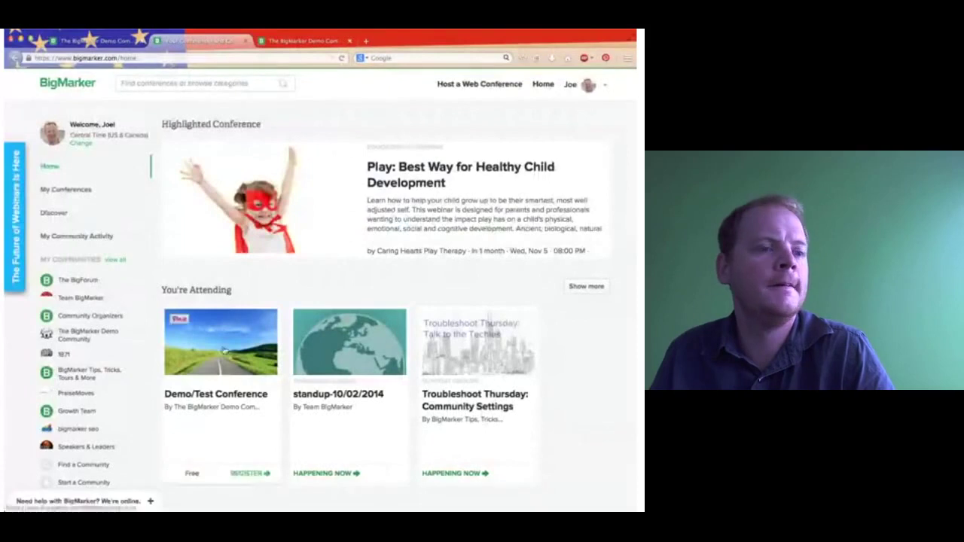
scroll(114, 454, "down", 1)
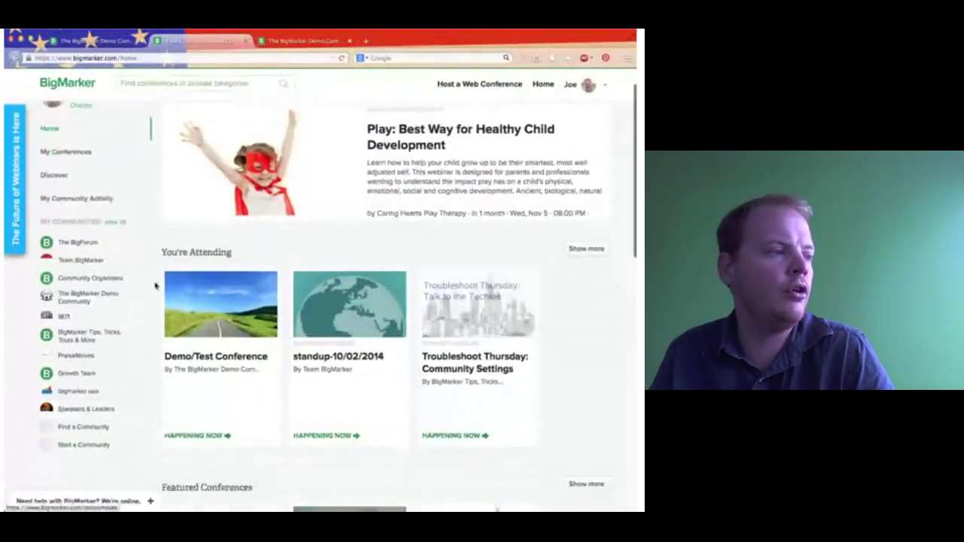
scroll(94, 449, "up", 1)
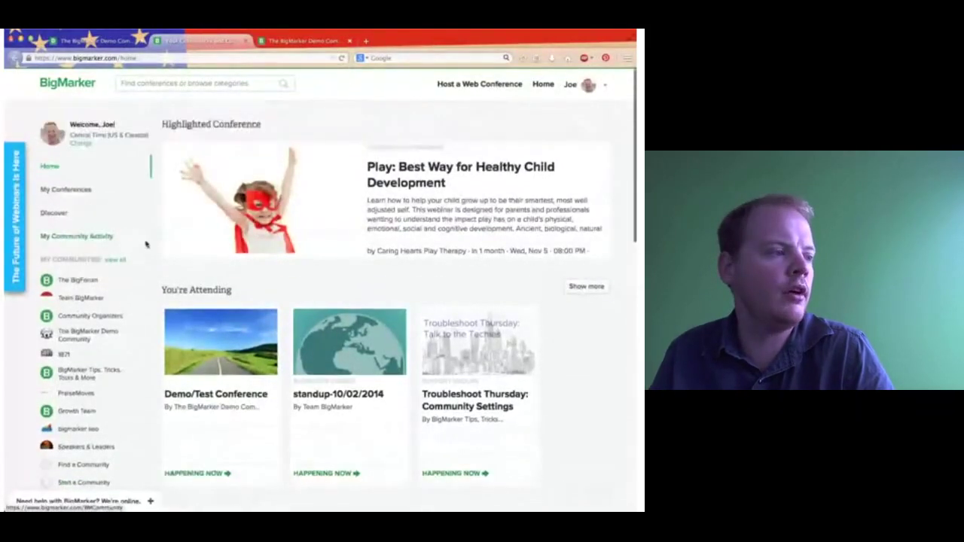
Open the Start a Community page in another new tab and review it.
middle_click(80, 482)
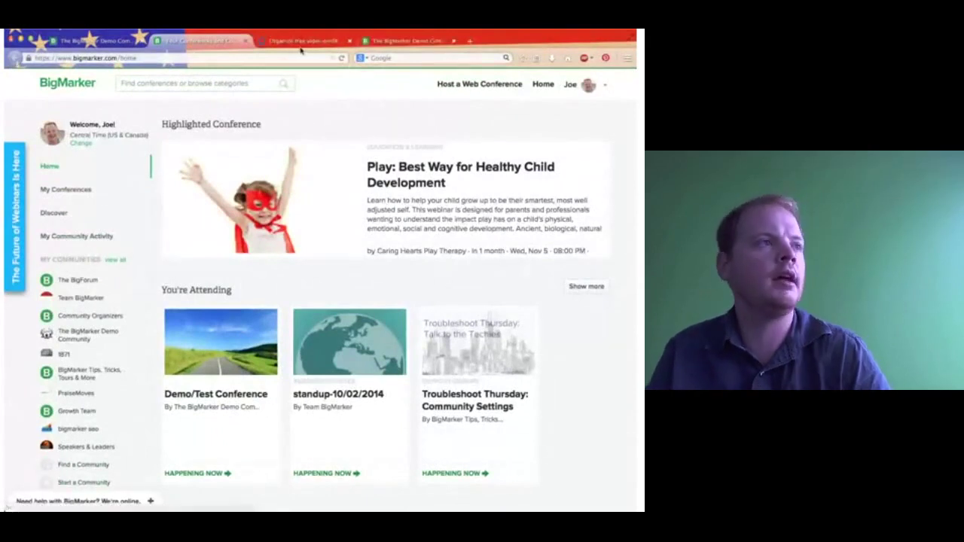
left_click(301, 39)
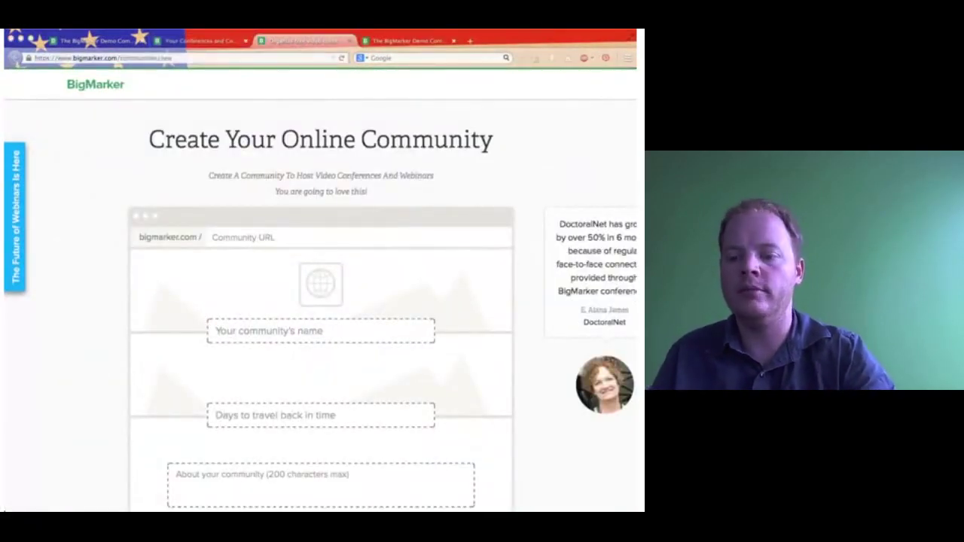
scroll(337, 254, "down", 3)
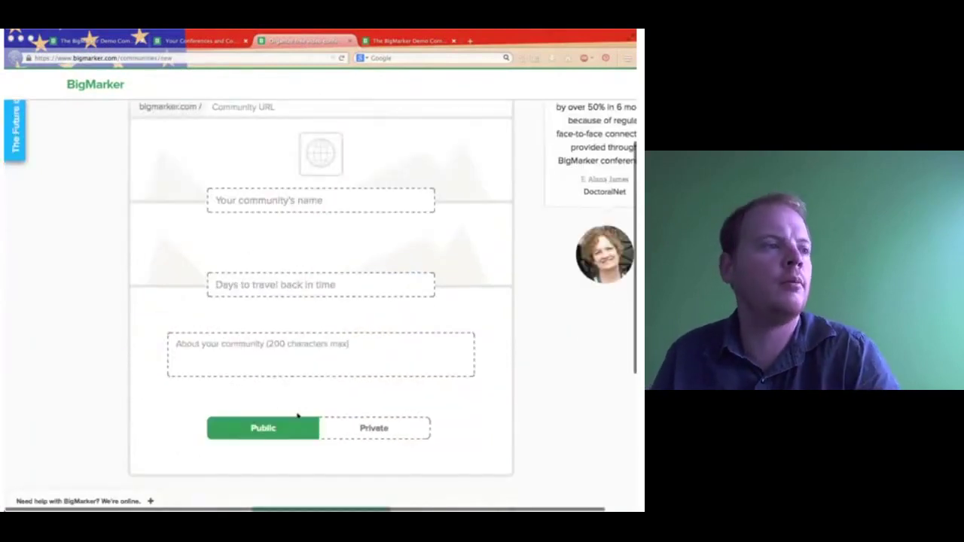
key("super+l")
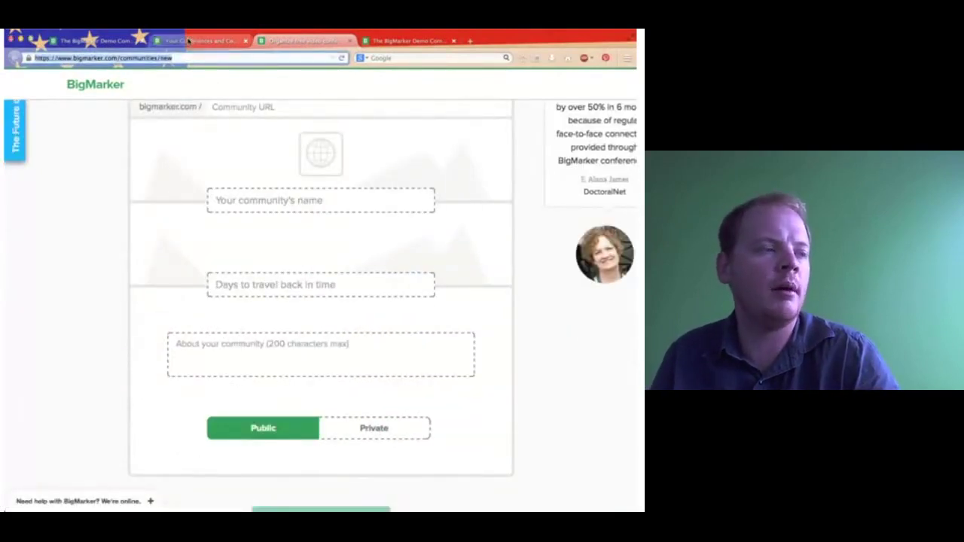
Go back to the home tab and open The BigMarker Demo Community from the sidebar.
left_click(191, 41)
scroll(392, 361, "down", 10)
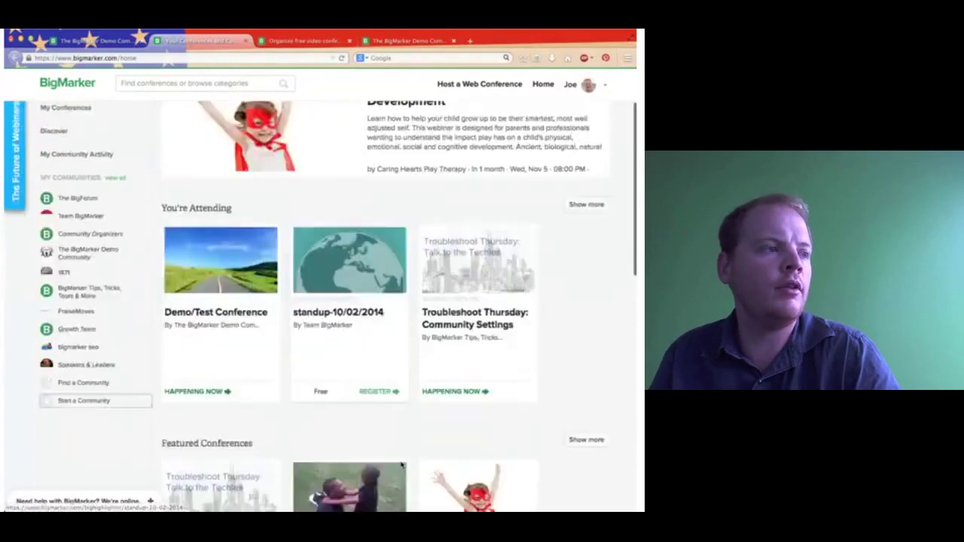
scroll(325, 307, "up", 10)
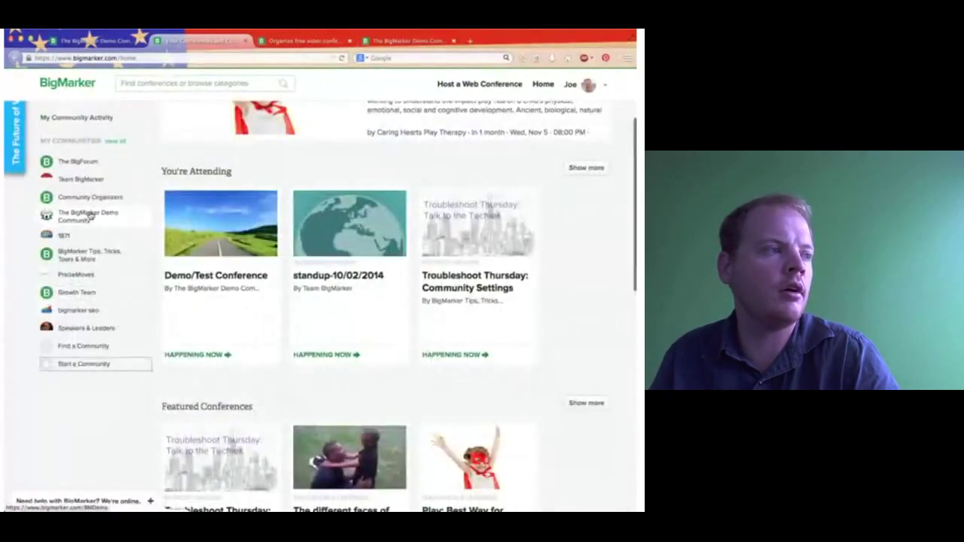
left_click(89, 216)
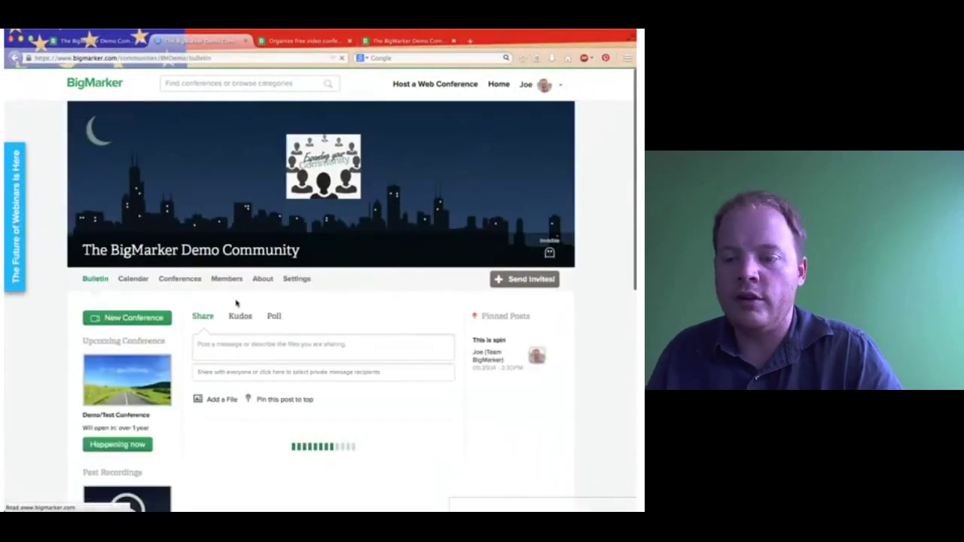
Start a New Conference and enter 'Lesson 1' as the webinar title.
left_click(149, 319)
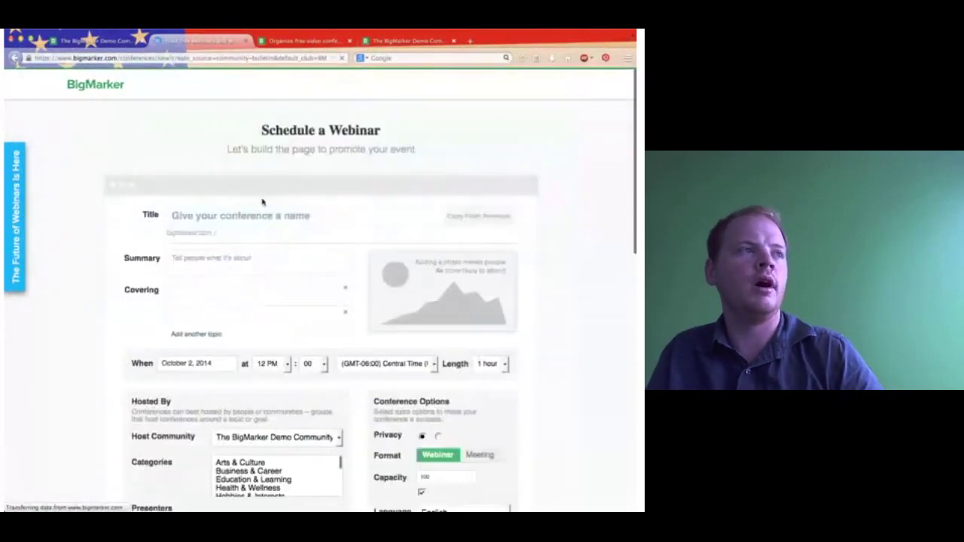
left_click(243, 222)
type("L")
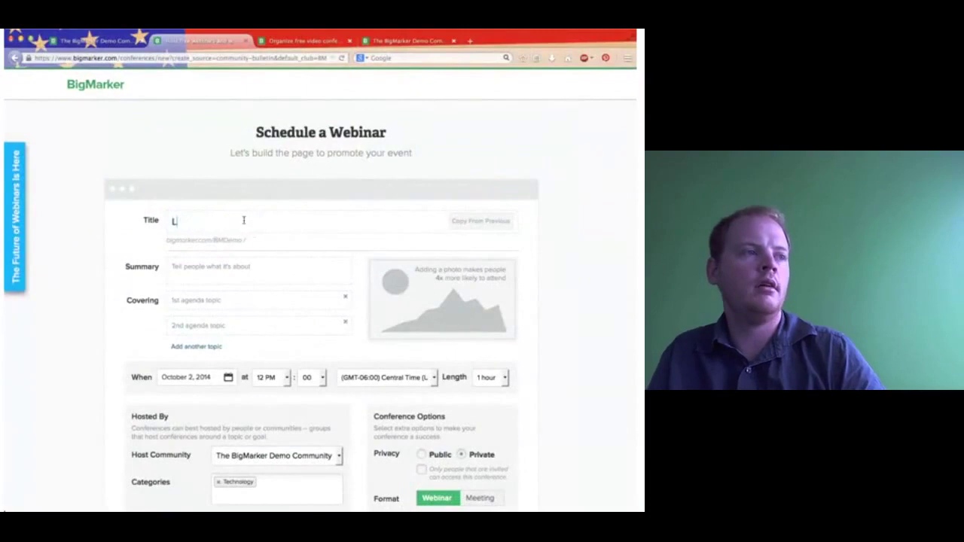
type("esson 1")
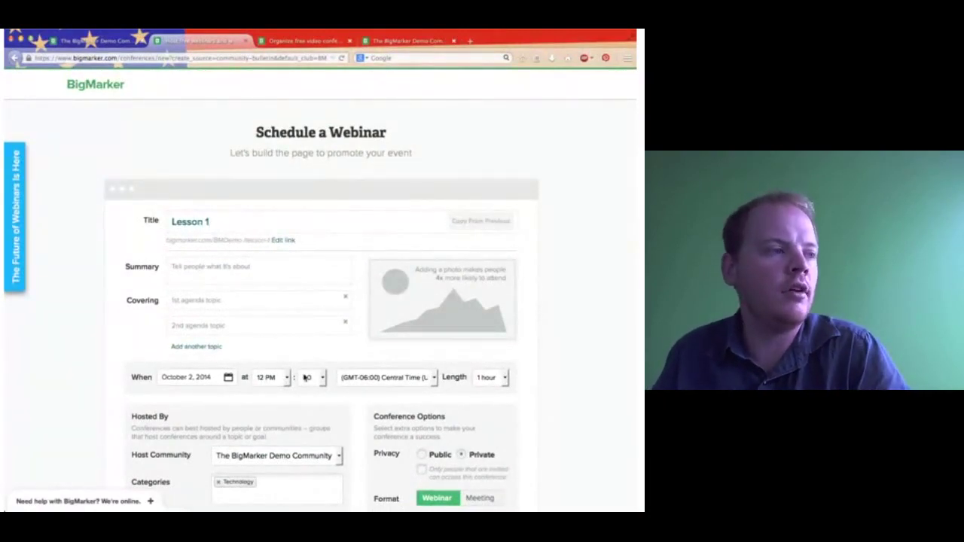
Review the form's options: private webinar on October 2, 2014, capacity 100.
scroll(367, 392, "down", 1)
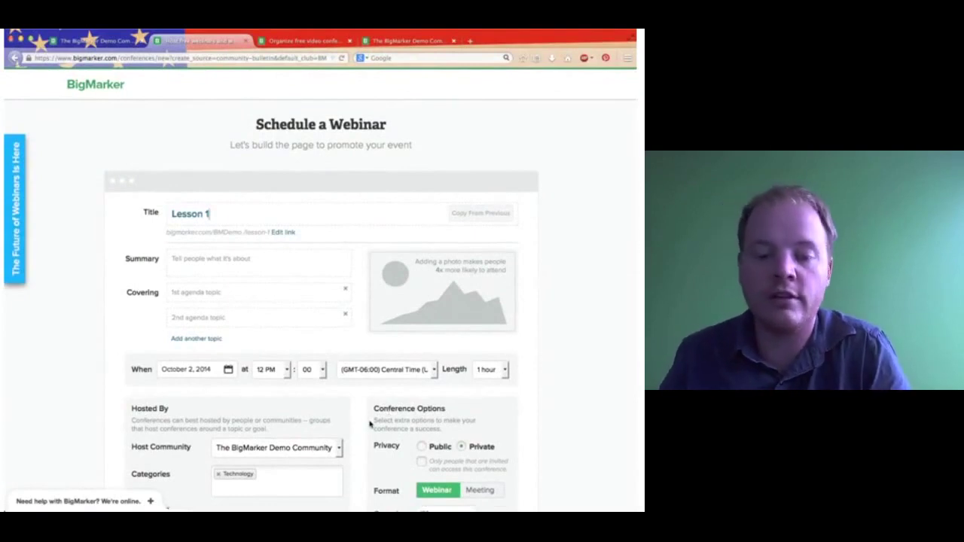
scroll(369, 424, "down", 5)
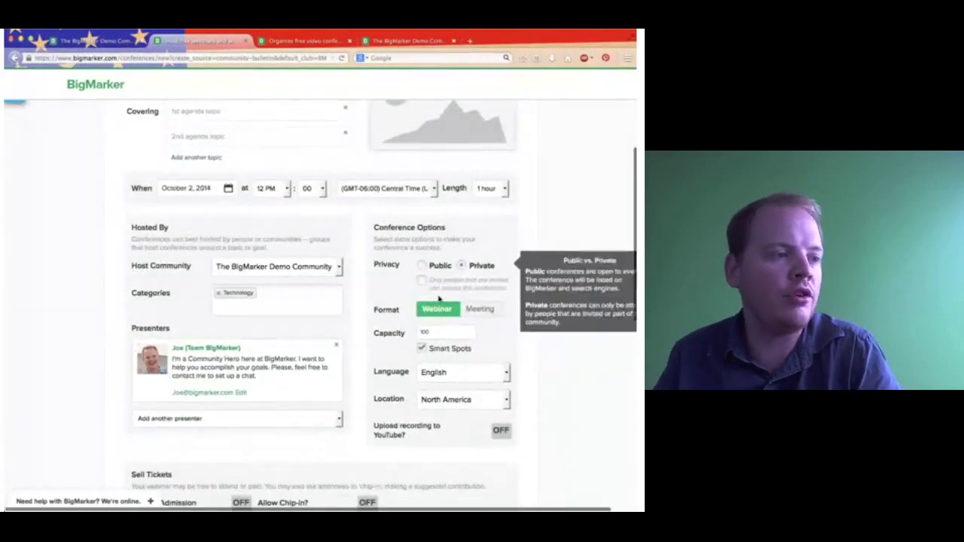
mouse_move(437, 310)
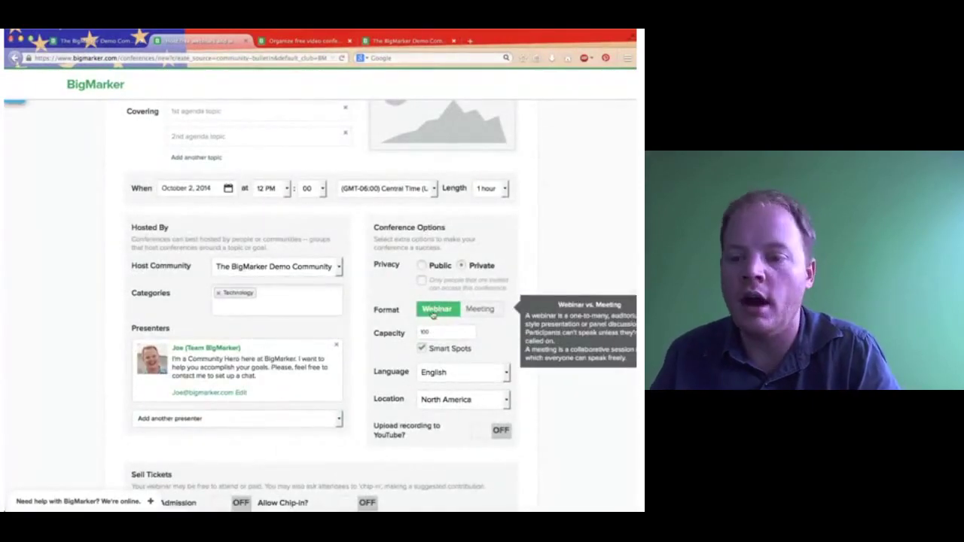
scroll(428, 317, "right", 1)
scroll(428, 316, "right", 1)
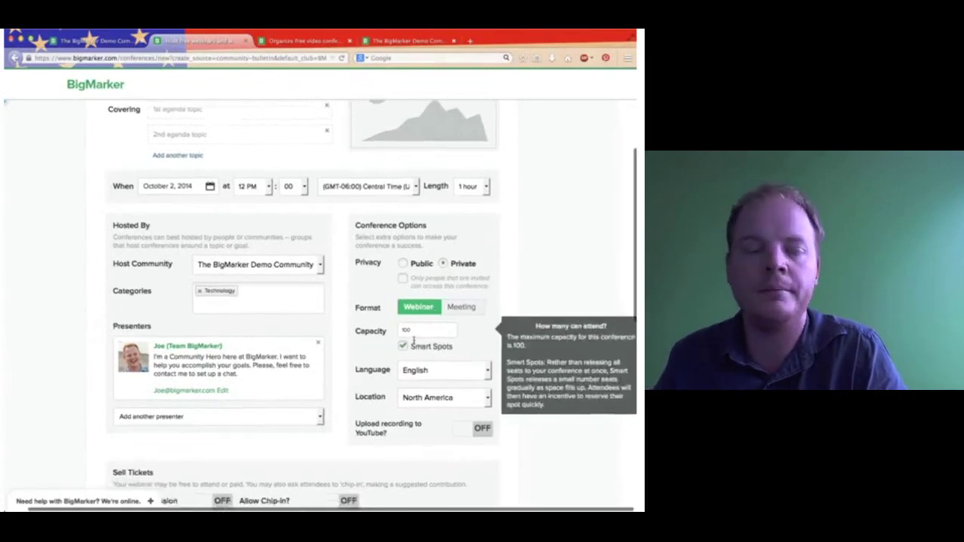
Choose Use The New BigMarker as the conference room version, then return to the Members tab.
scroll(413, 344, "down", 3)
scroll(413, 344, "down", 4)
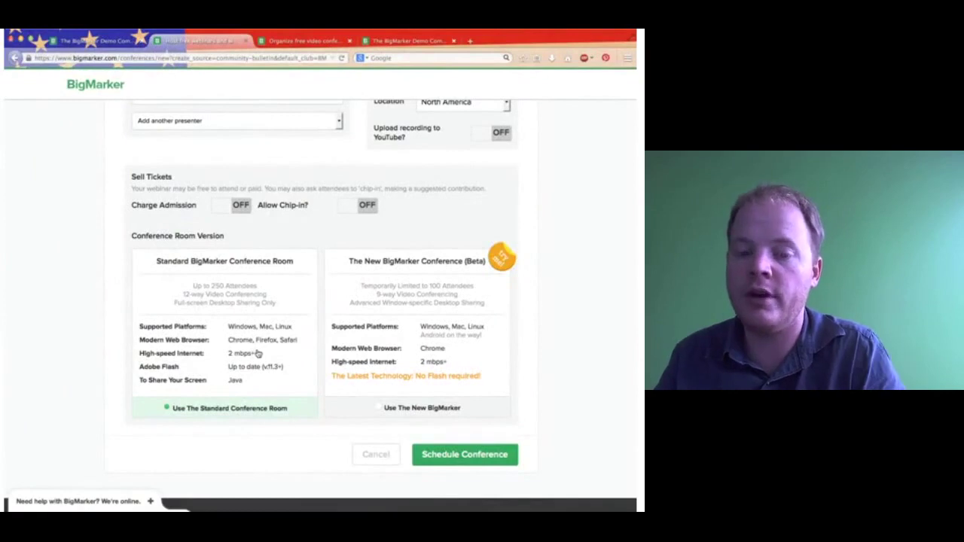
left_click(410, 340)
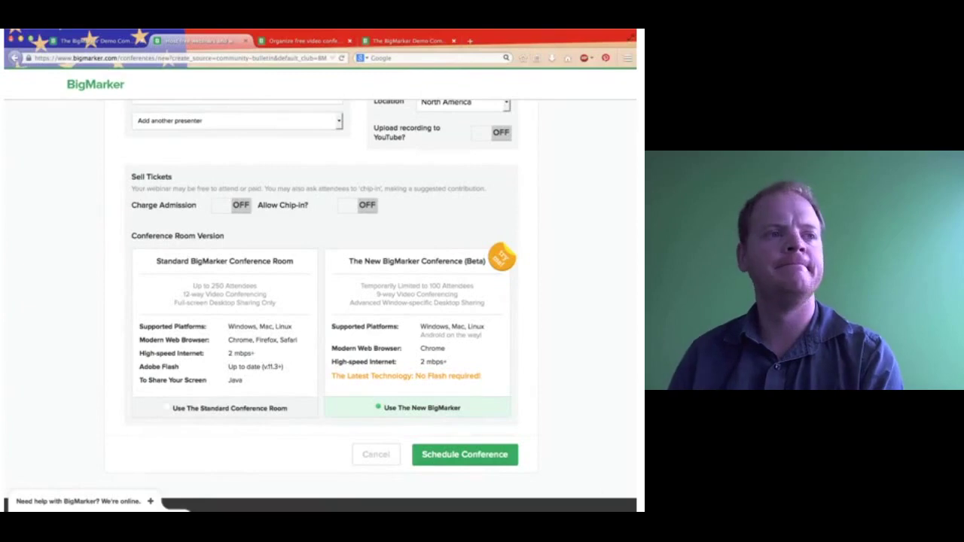
scroll(362, 324, "up", 10)
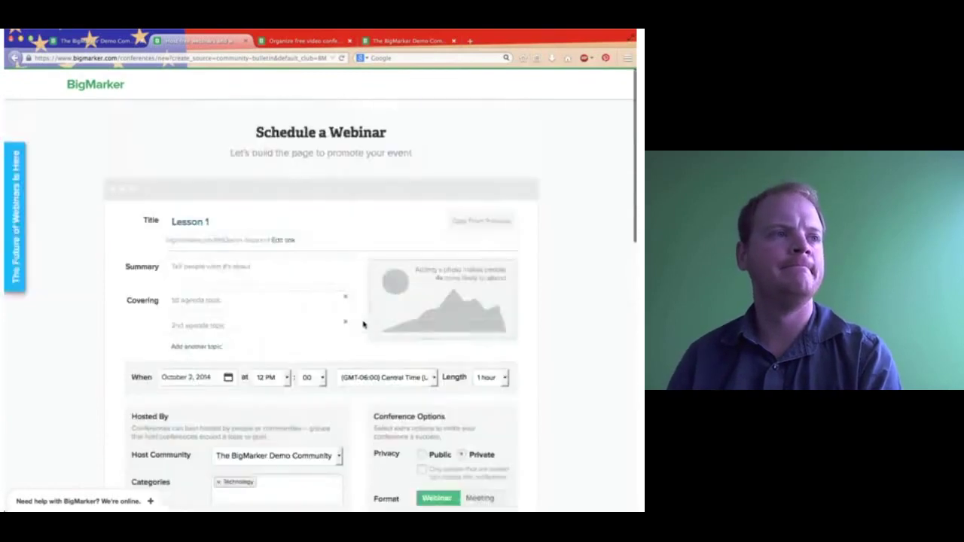
left_click(60, 40)
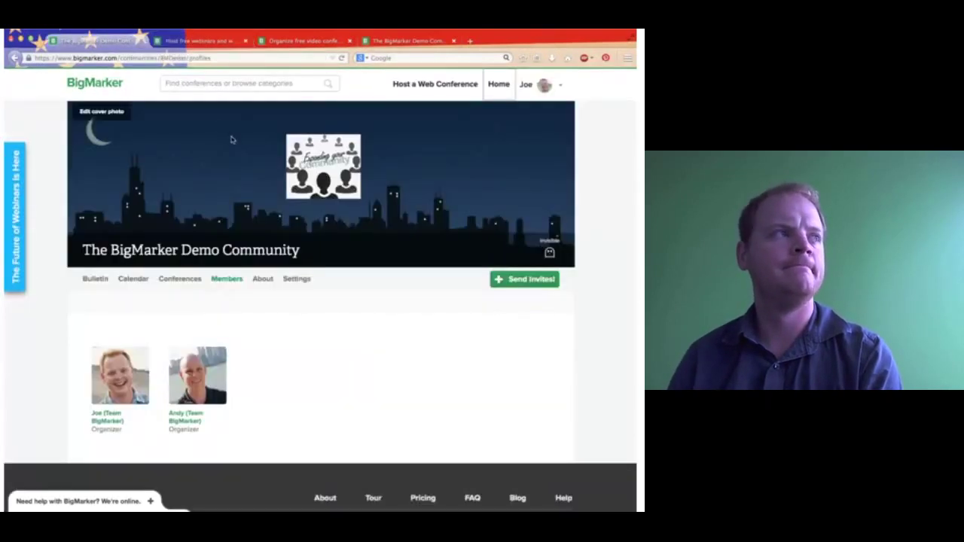